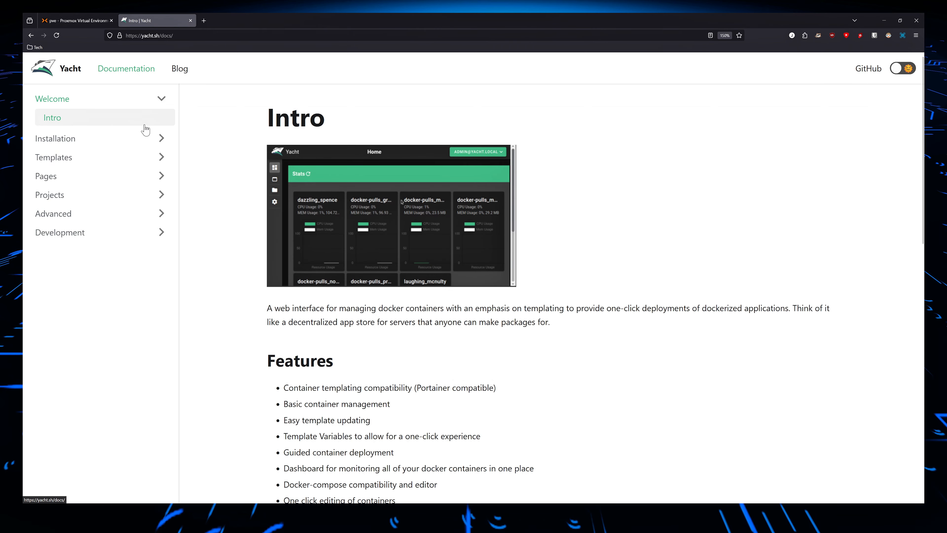
Open the Requirements page of the Yacht installation docs and review the supported architectures and software requirements.
click(138, 142)
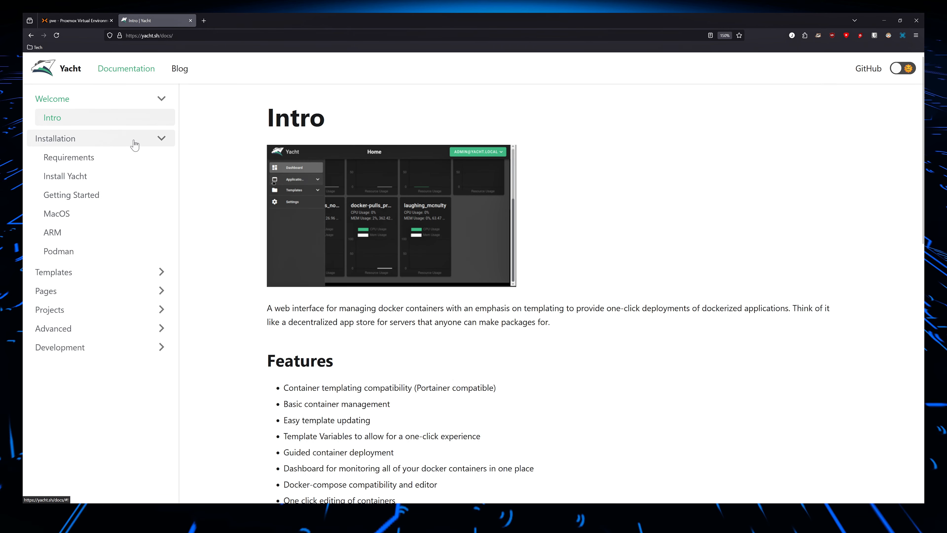
click(69, 158)
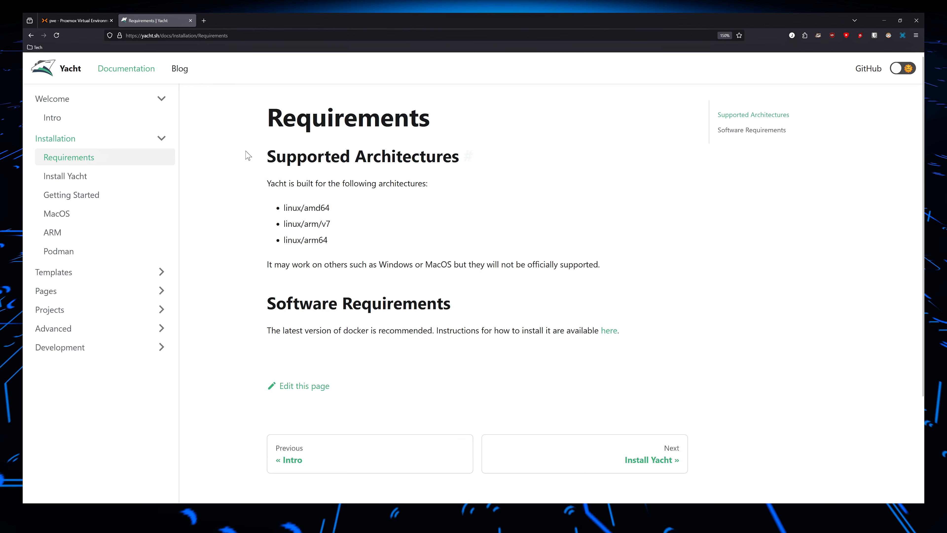
drag(248, 154, 427, 186)
drag(267, 308, 431, 301)
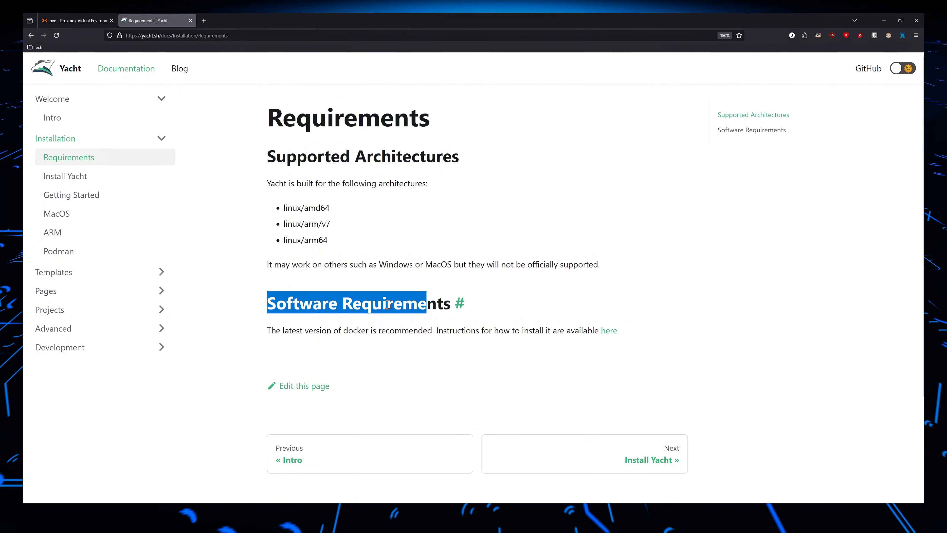
Open the Install Yacht instructions and examine the two Docker commands and the example docker-compose.yml.
click(101, 181)
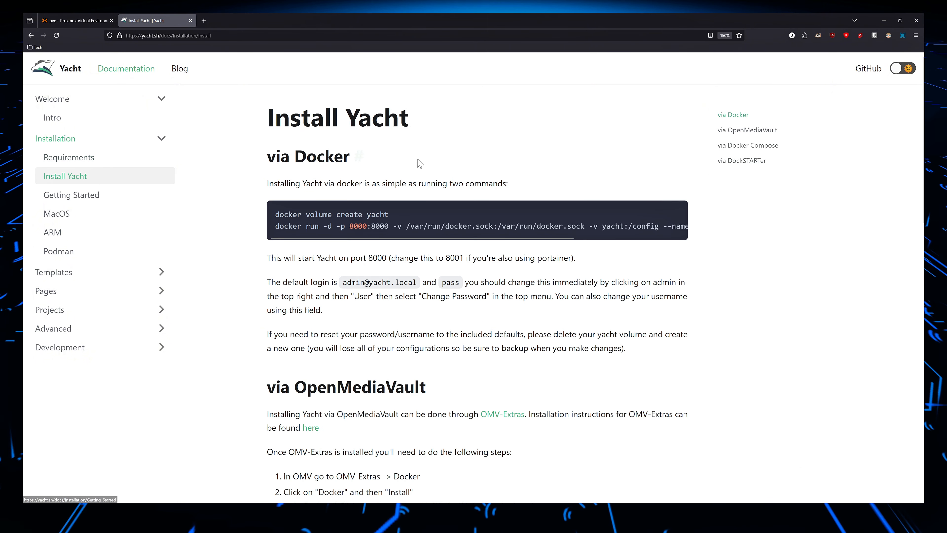
mouse_move(365, 225)
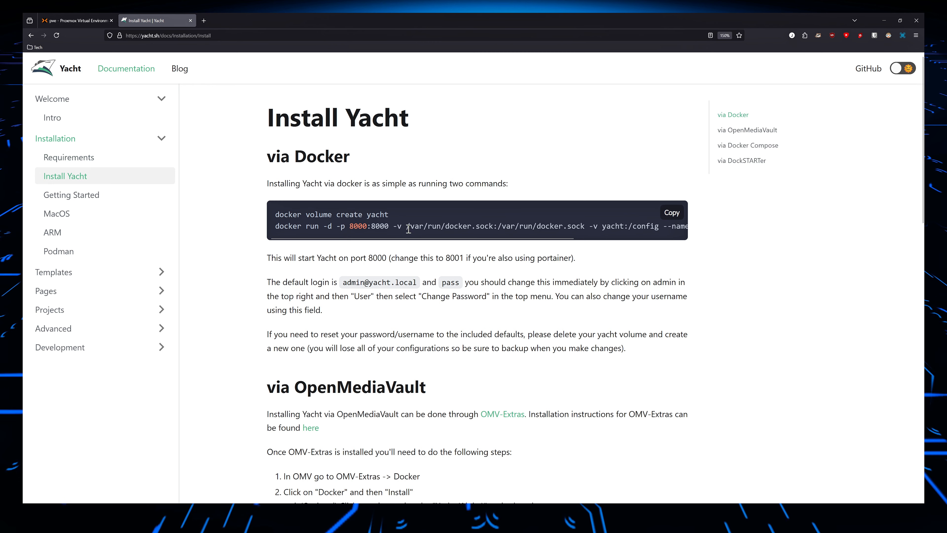
drag(274, 210, 388, 218)
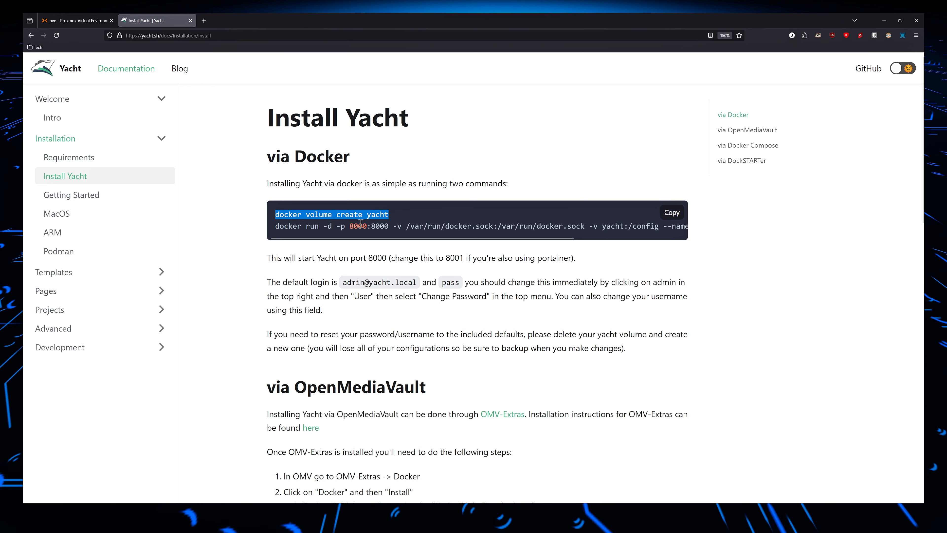
triple_click(287, 224)
scroll(324, 216, down, 10)
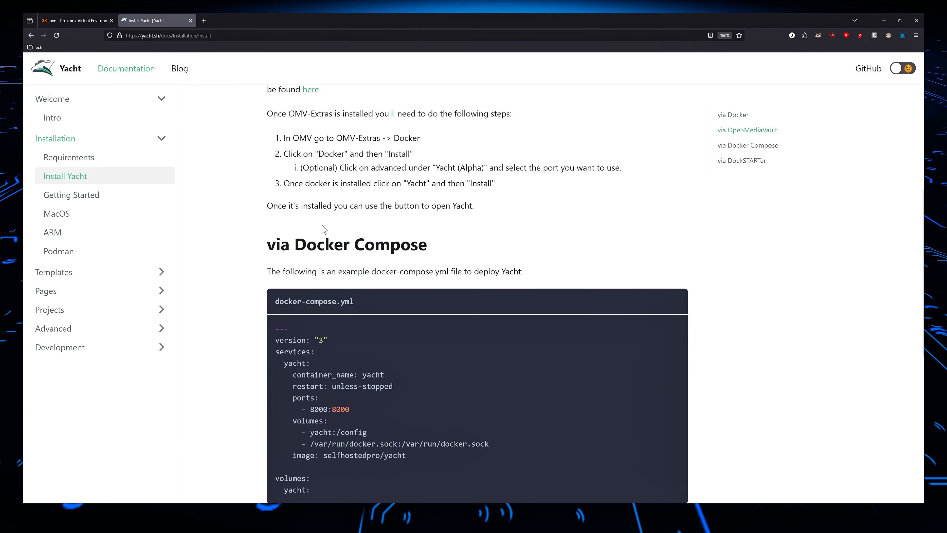
scroll(335, 207, up, 3)
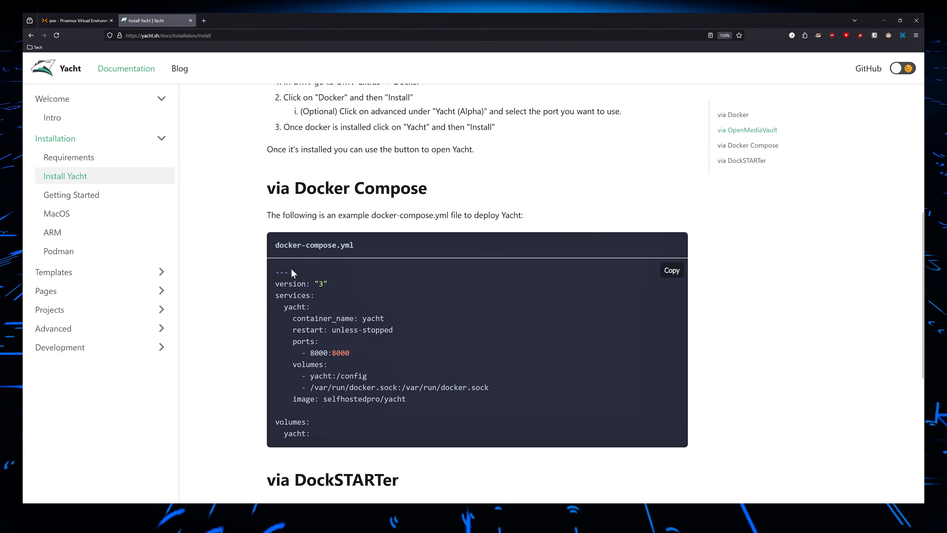
drag(290, 271, 416, 381)
Compare the Docker command installation with the Docker Compose method and review the port and default login notes.
scroll(416, 381, up, 4)
scroll(420, 147, up, 3)
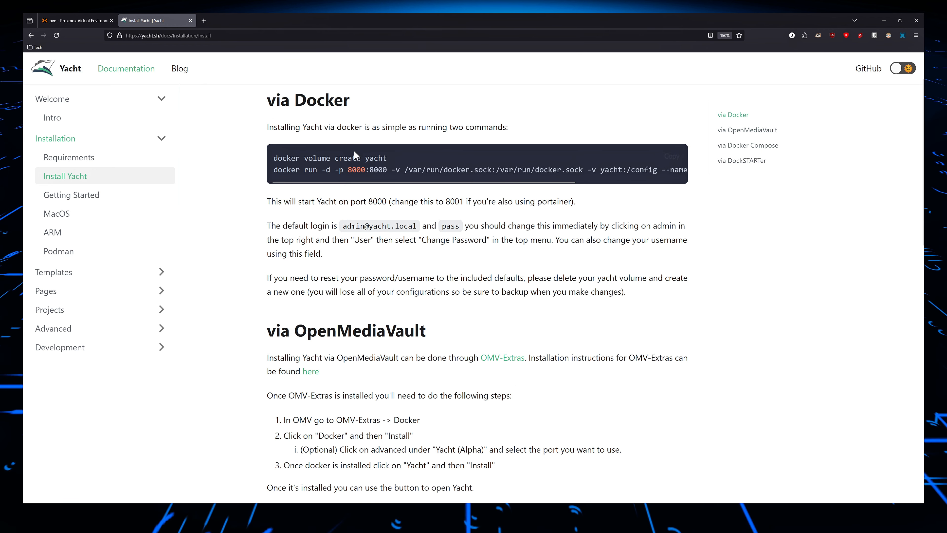
scroll(471, 265, down, 6)
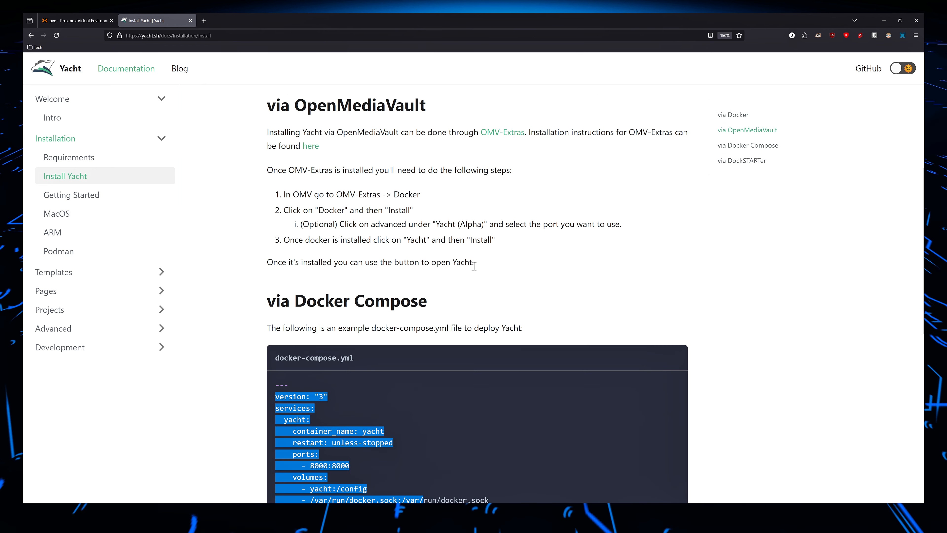
scroll(471, 264, down, 5)
scroll(443, 244, up, 11)
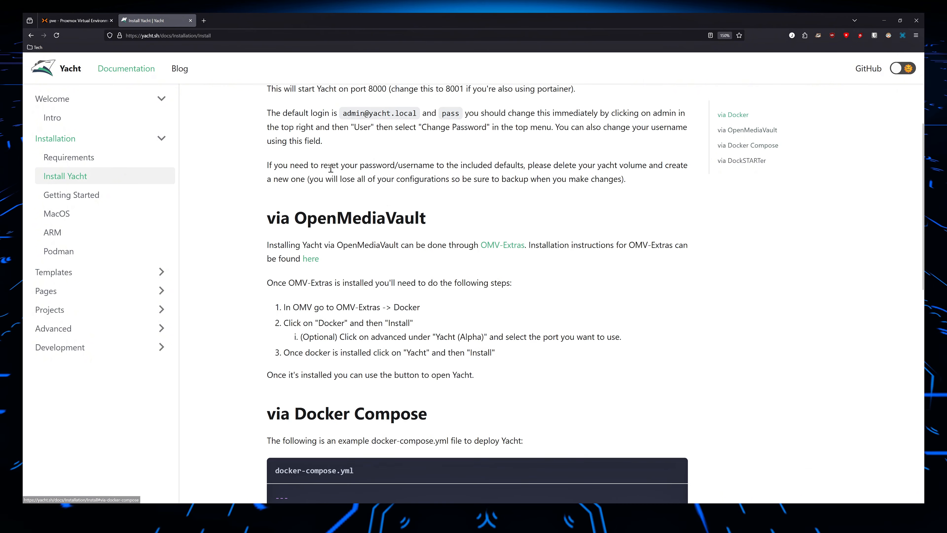
triple_click(329, 214)
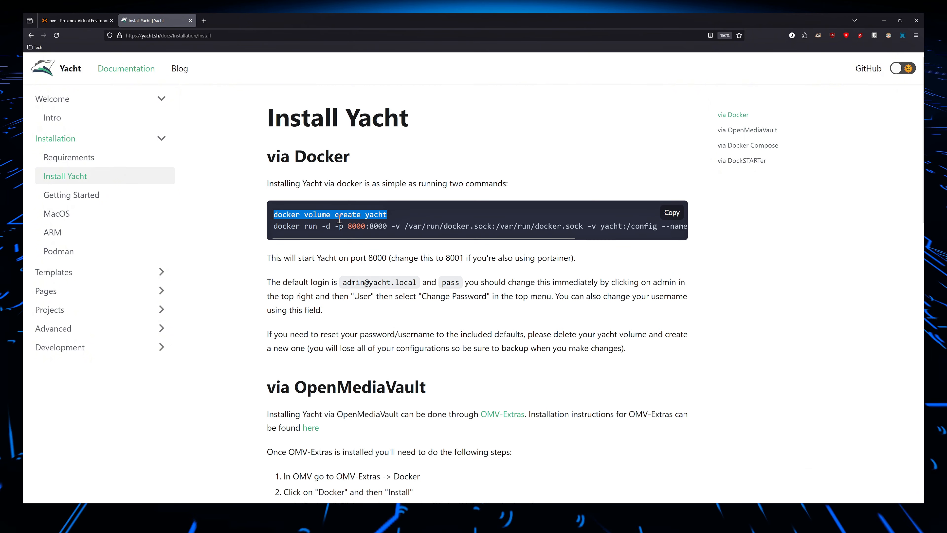
scroll(368, 268, down, 8)
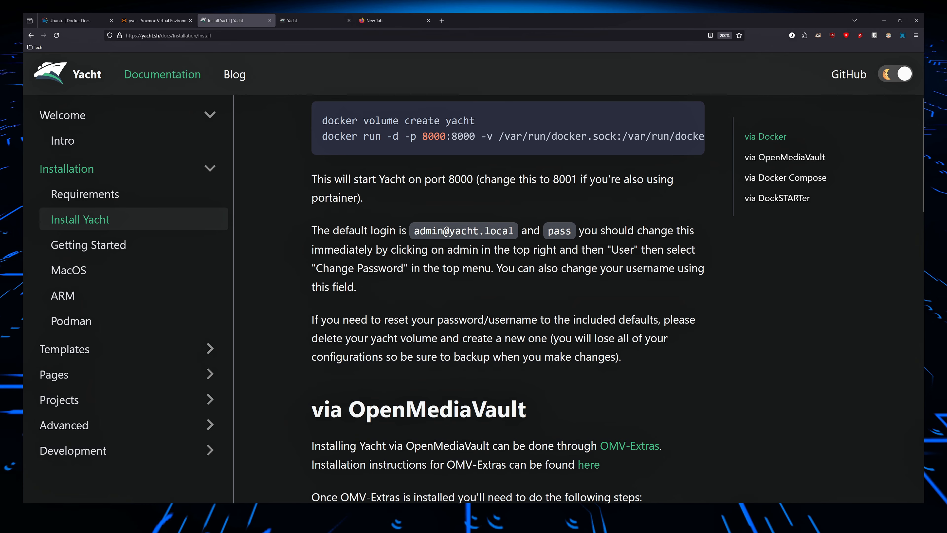
scroll(507, 276, up, 3)
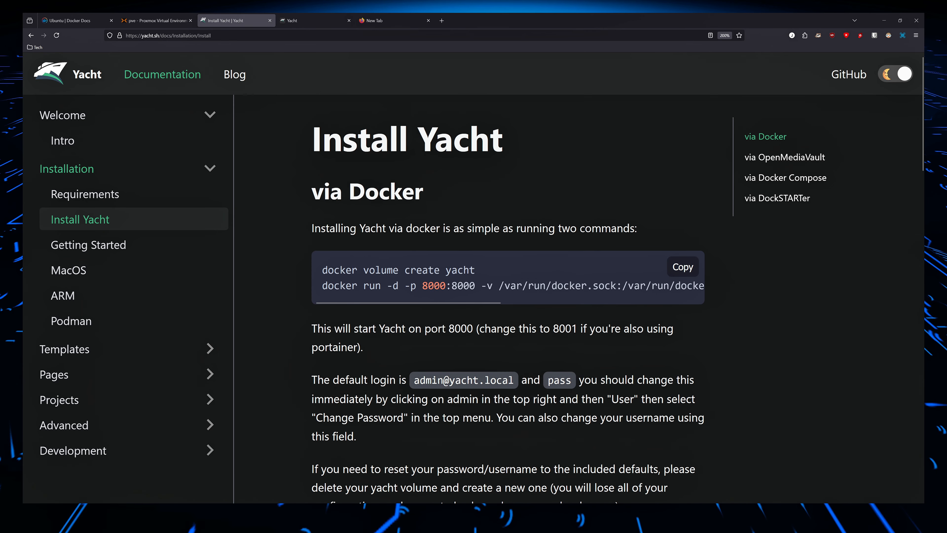
drag(322, 270, 486, 274)
click(329, 288)
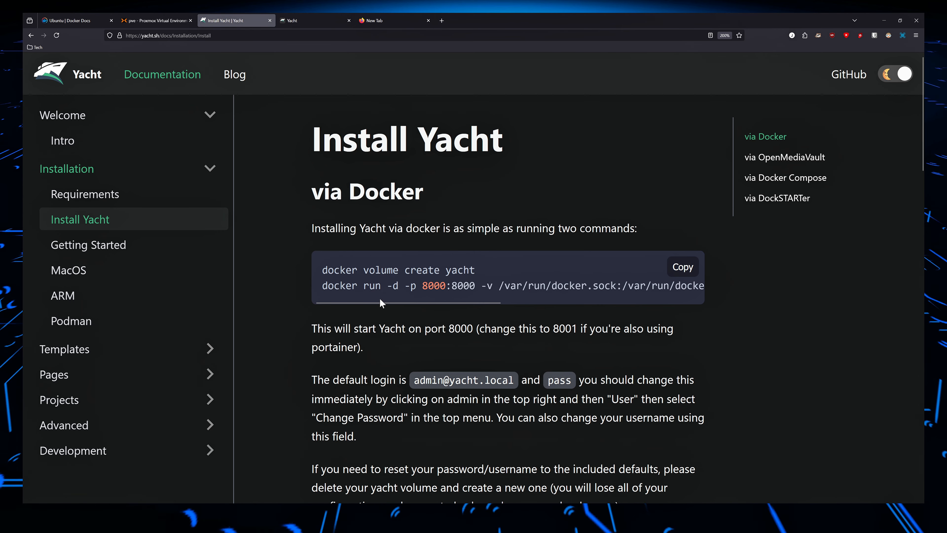
scroll(381, 303, down, 4)
Switch to the running Yacht web interface and log out of the current admin session.
click(313, 20)
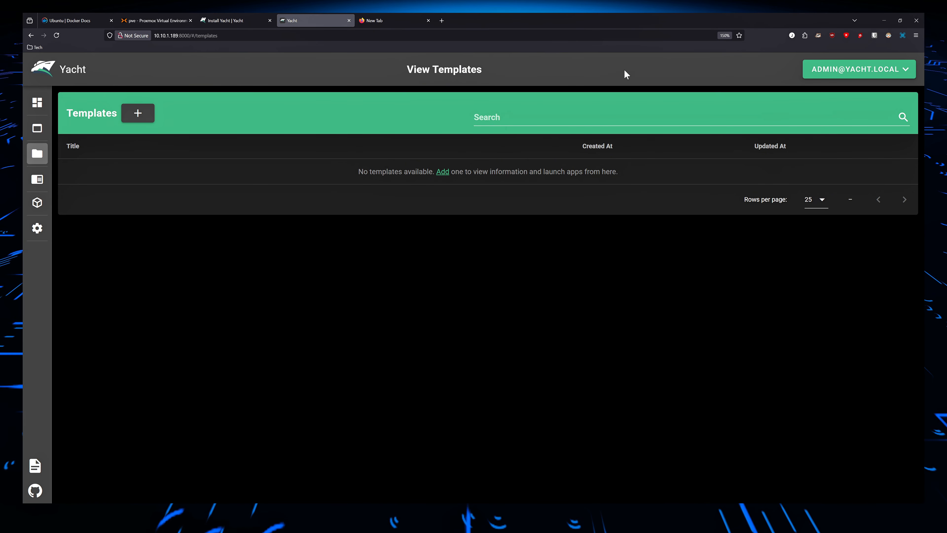
click(839, 74)
click(840, 145)
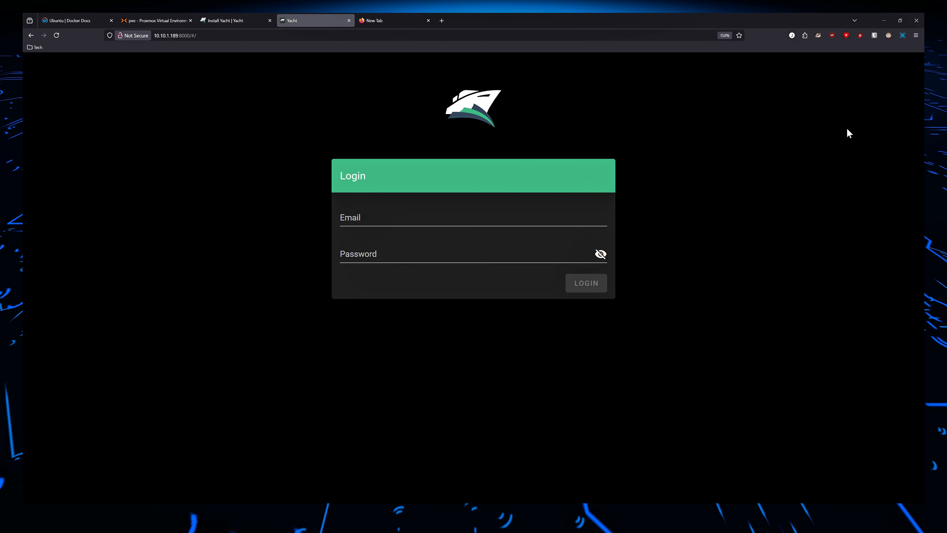
Copy the default login e-mail from the Install Yacht documentation into the Email field of the Yacht login form.
click(447, 220)
click(232, 20)
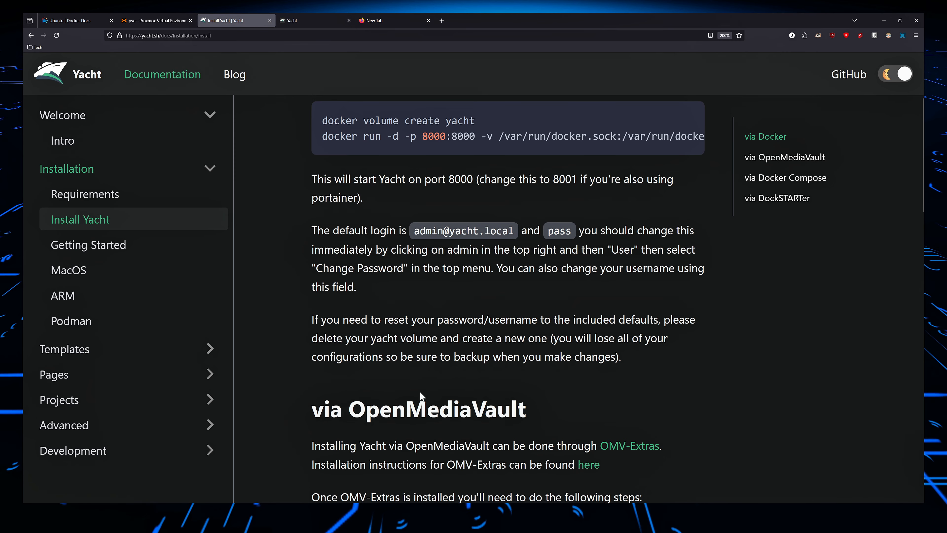
drag(414, 231, 518, 231)
click(303, 22)
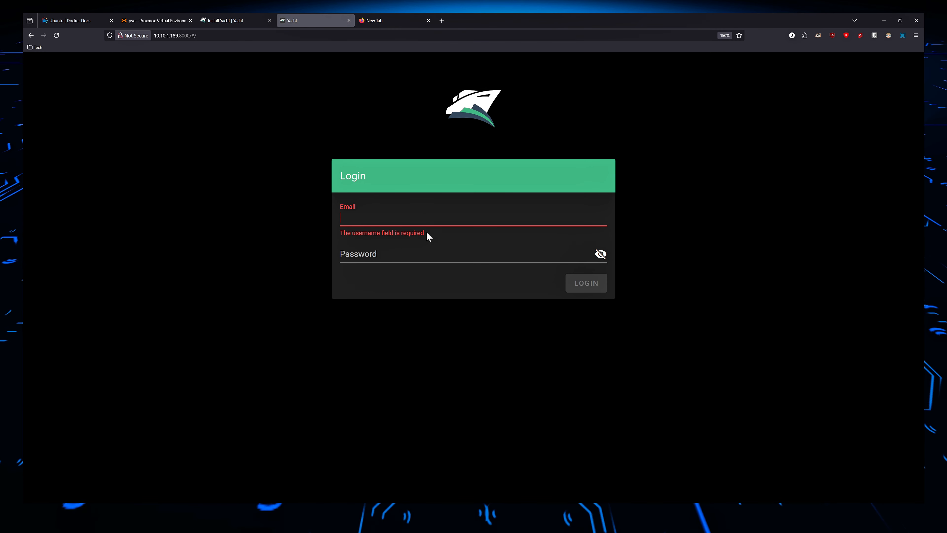
key(ctrl+v)
Copy the default password from the documentation into the Password field, reveal it to check it, and log in to Yacht.
click(233, 20)
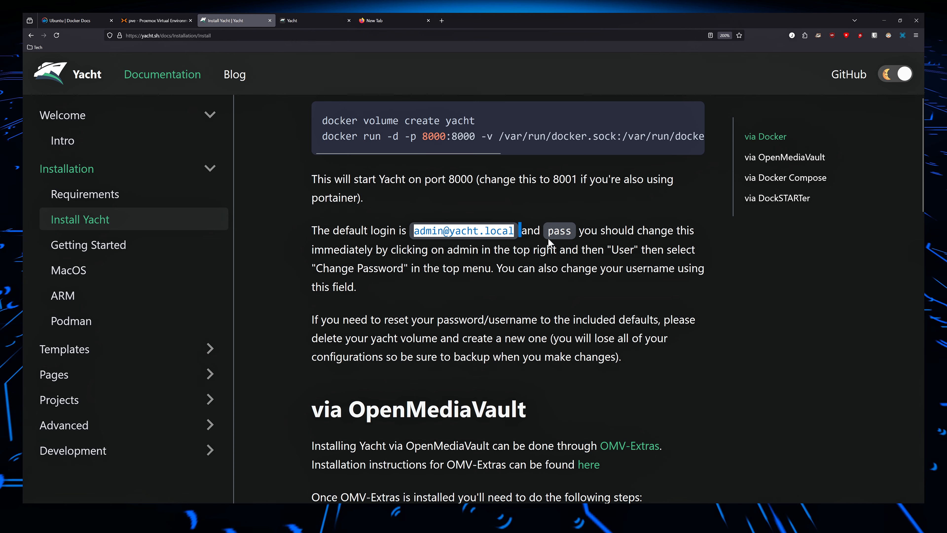
drag(548, 235, 575, 246)
click(303, 21)
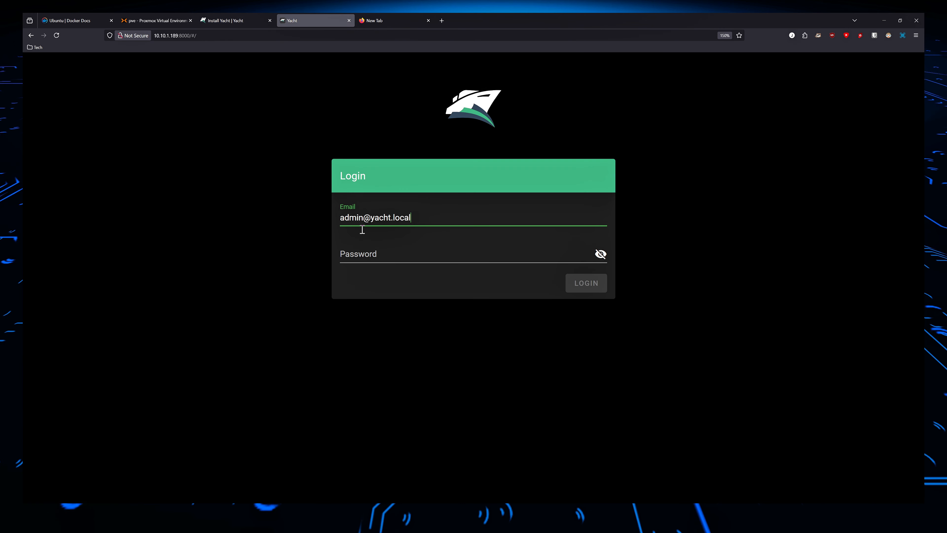
click(373, 251)
key(ctrl+v)
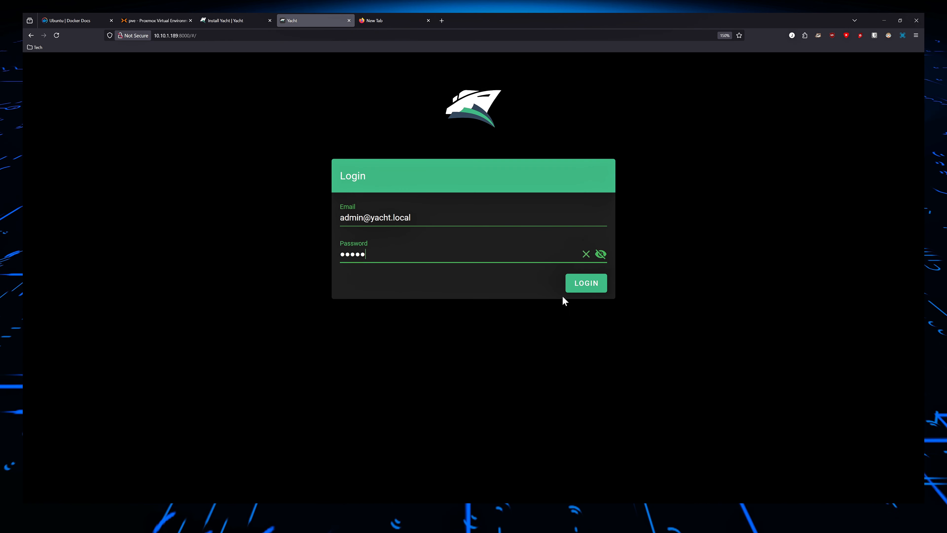
click(601, 255)
click(595, 278)
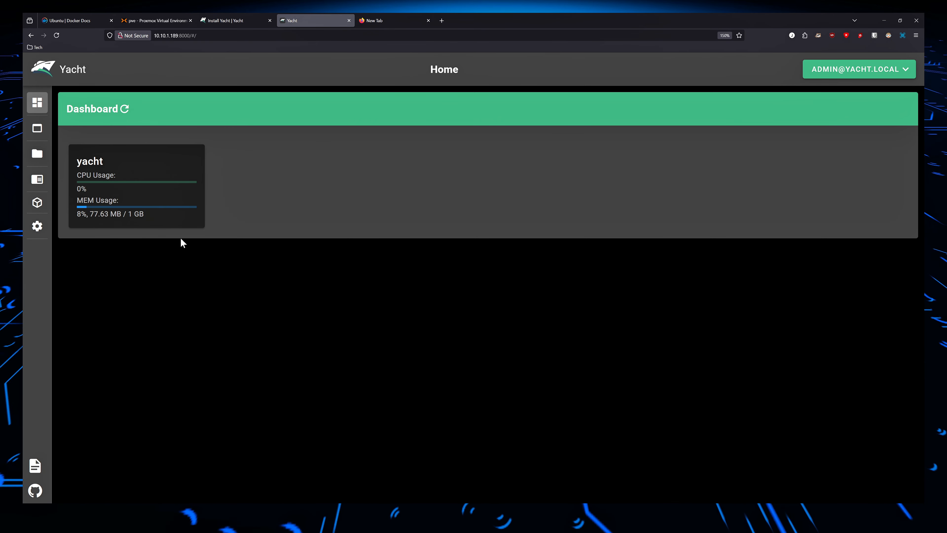
Refresh the dashboard, look through the Applications, Templates, Projects, Networks and Settings pages, and return to the dashboard.
click(125, 108)
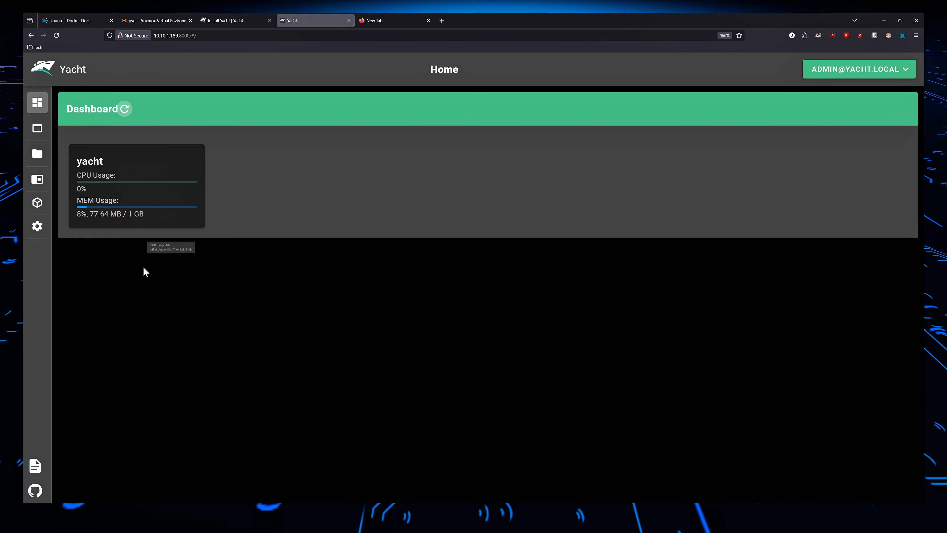
mouse_move(29, 141)
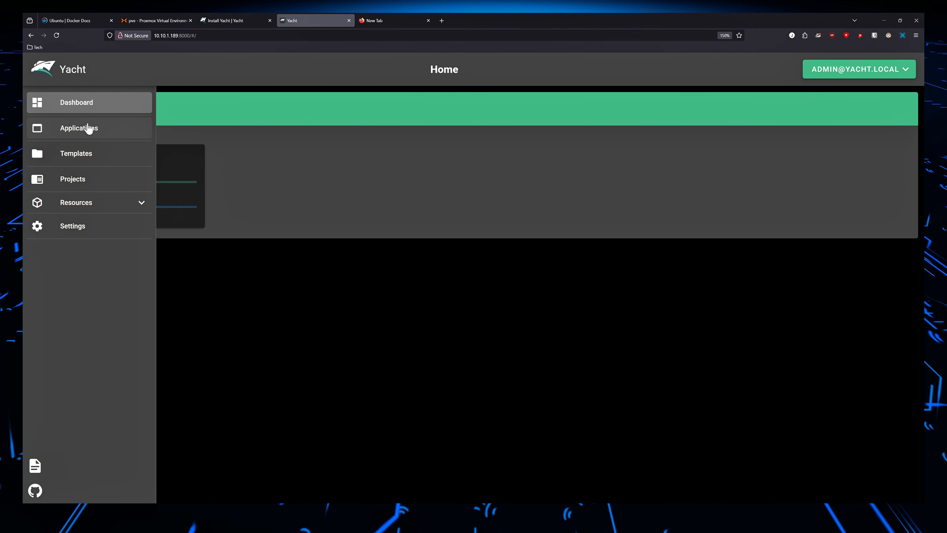
click(91, 135)
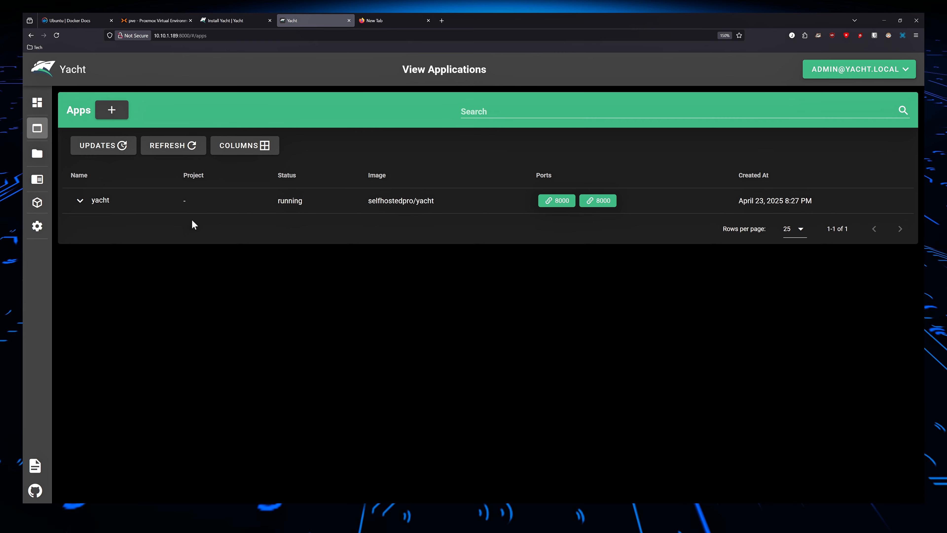
click(49, 153)
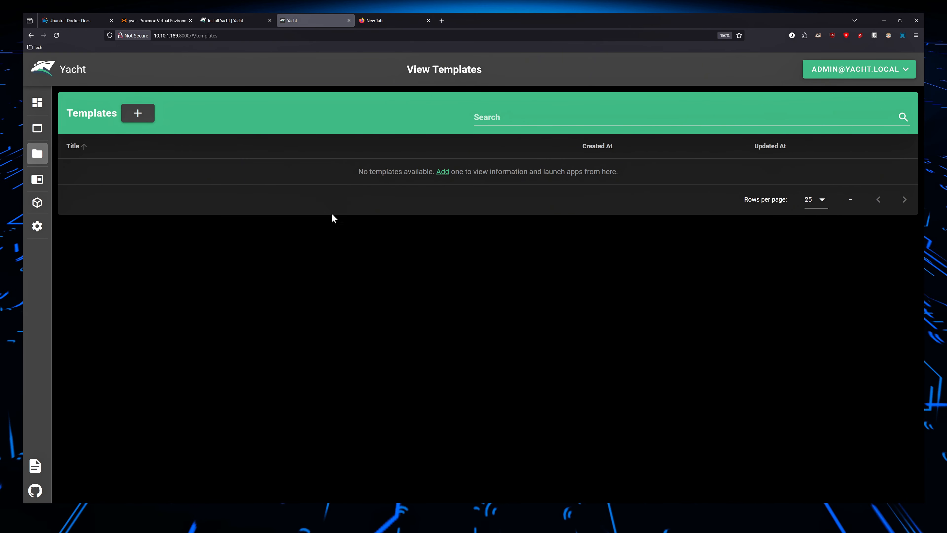
click(70, 180)
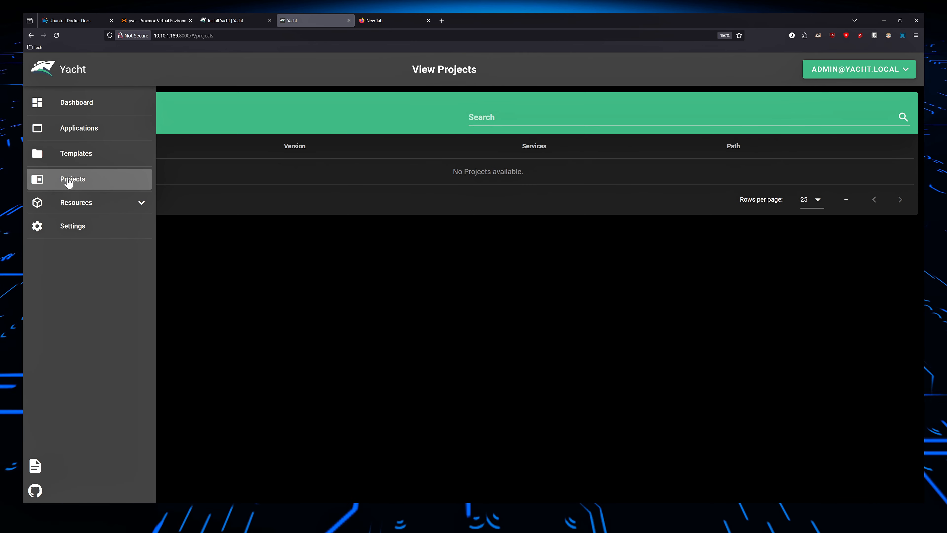
click(81, 207)
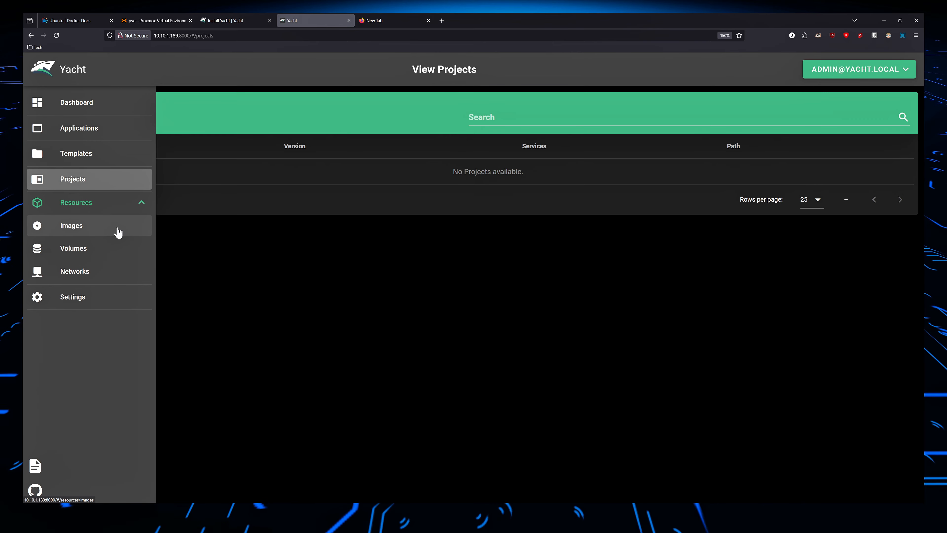
click(119, 272)
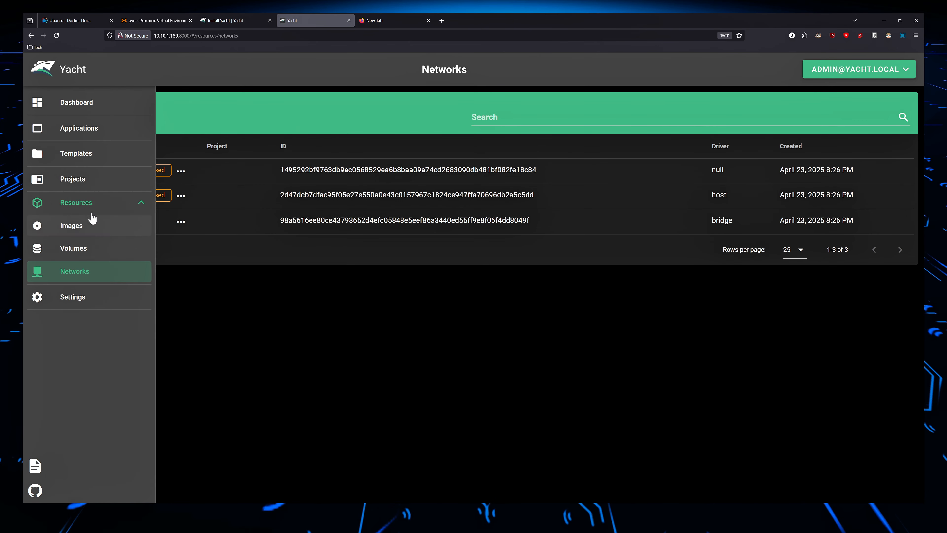
click(60, 297)
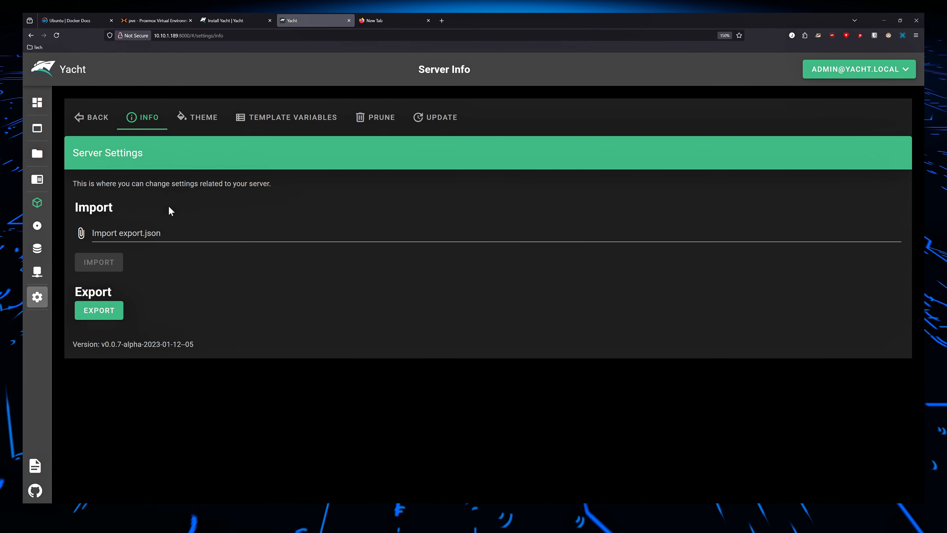
click(60, 101)
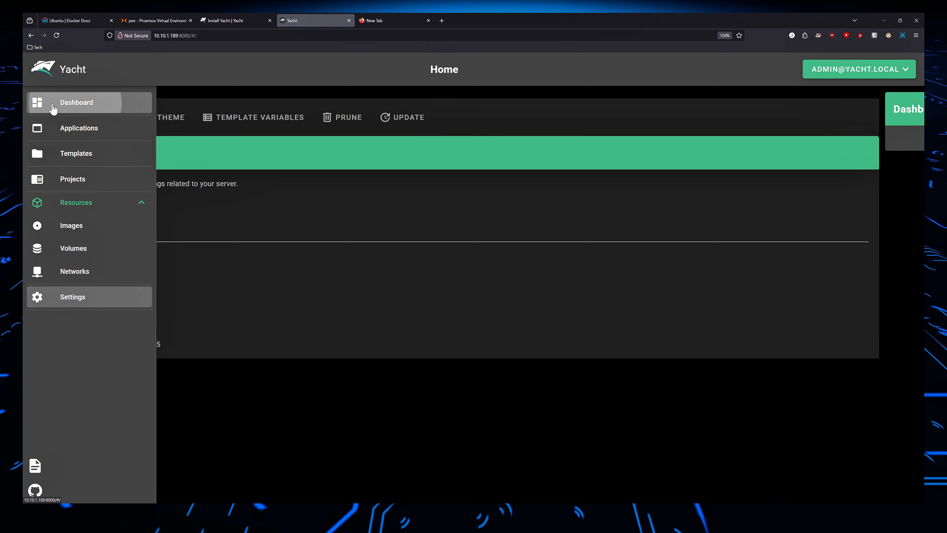
Open the New Template form from the empty Templates list.
mouse_move(37, 142)
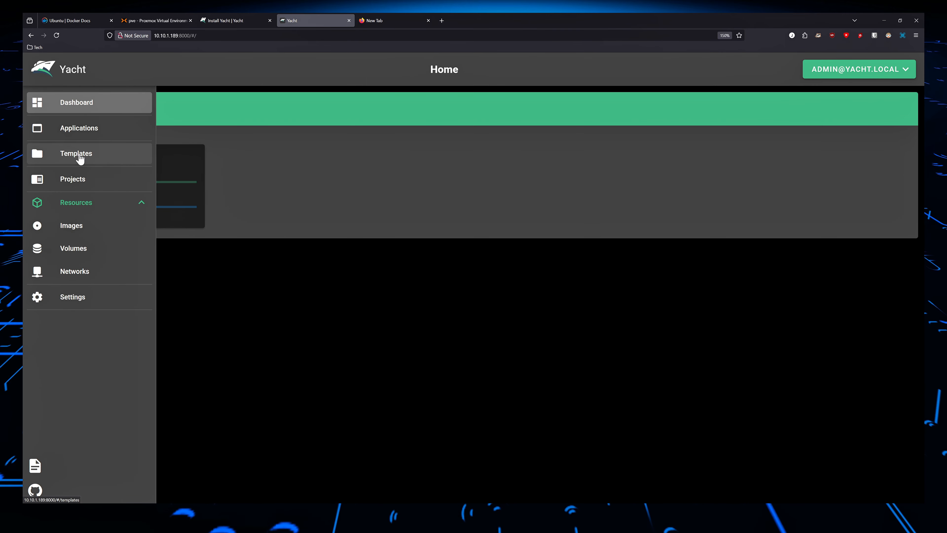
click(121, 160)
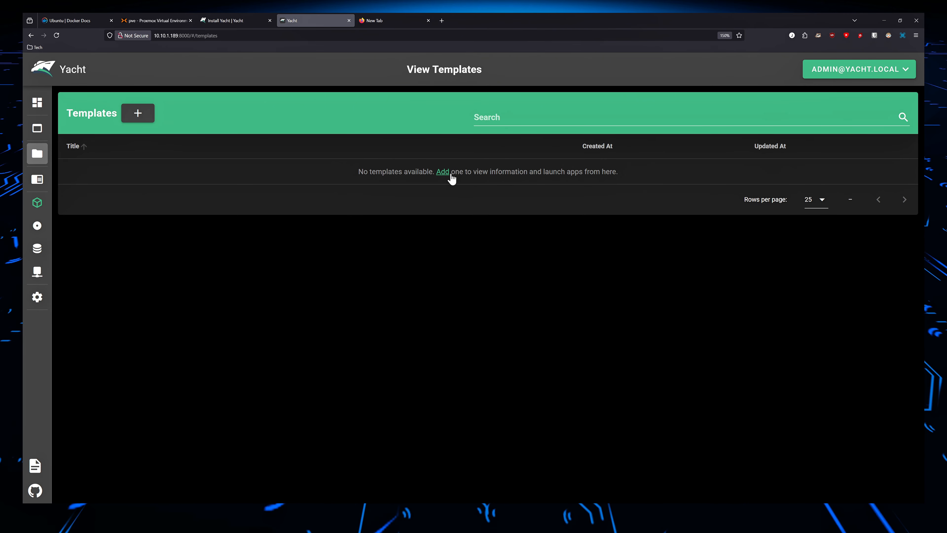
click(443, 172)
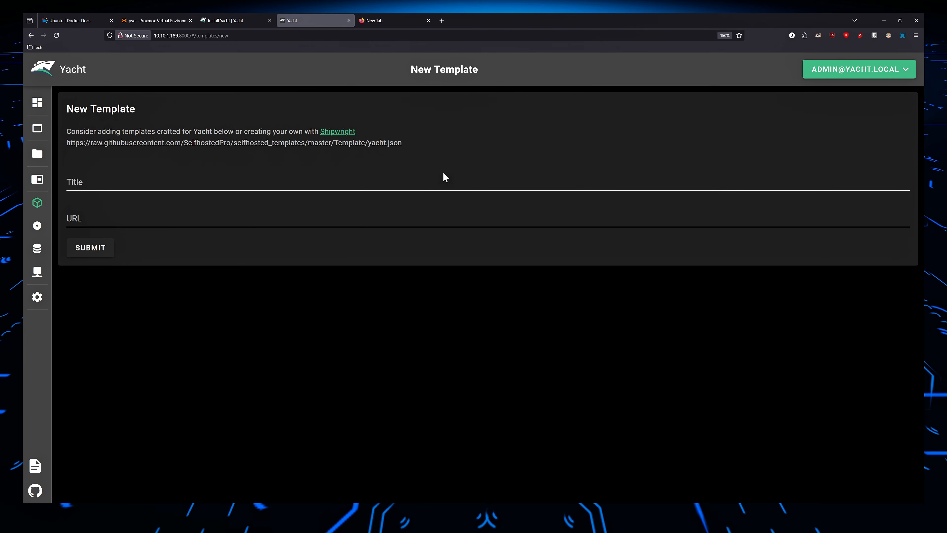
Copy the suggested yacht.json template URL, look through the JSON file it points to, and return to the New Template form.
triple_click(136, 143)
key(ctrl+c)
click(125, 146)
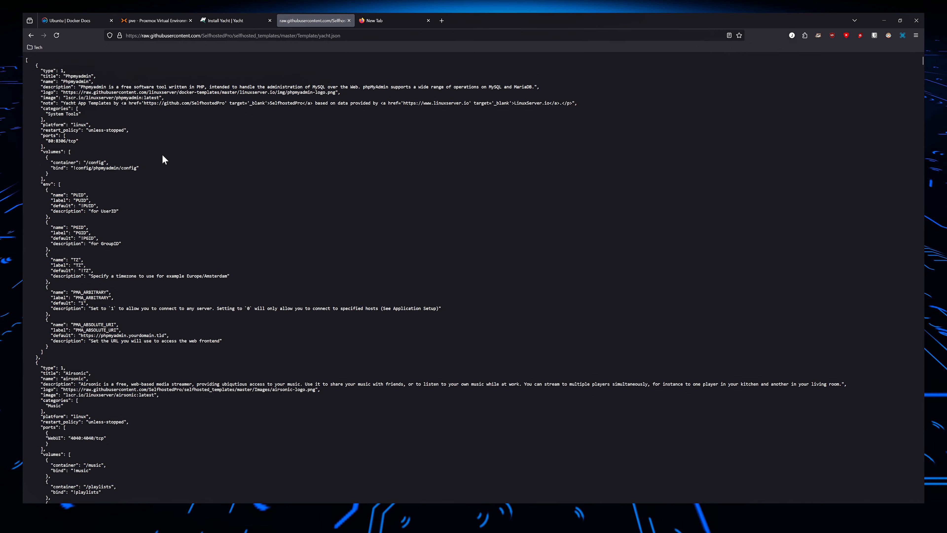
scroll(192, 202, down, 20)
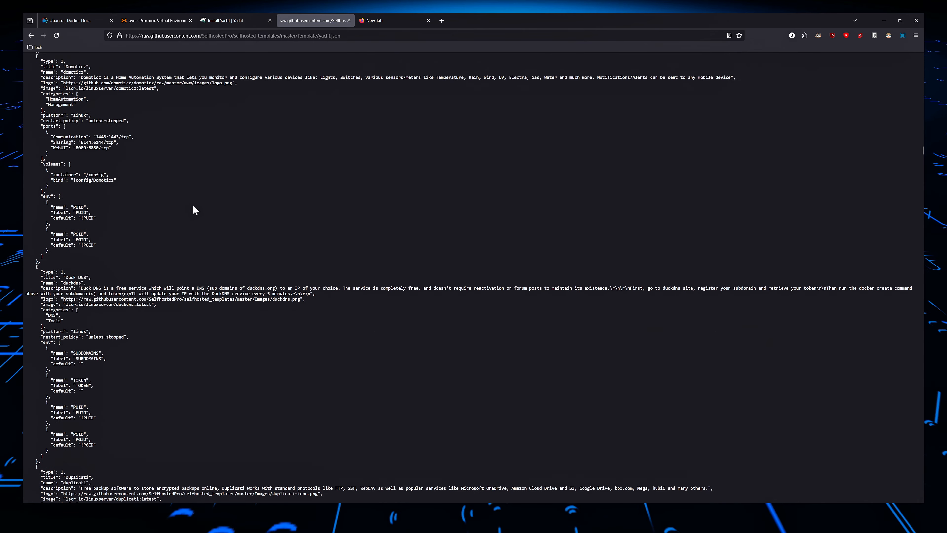
click(256, 19)
click(296, 21)
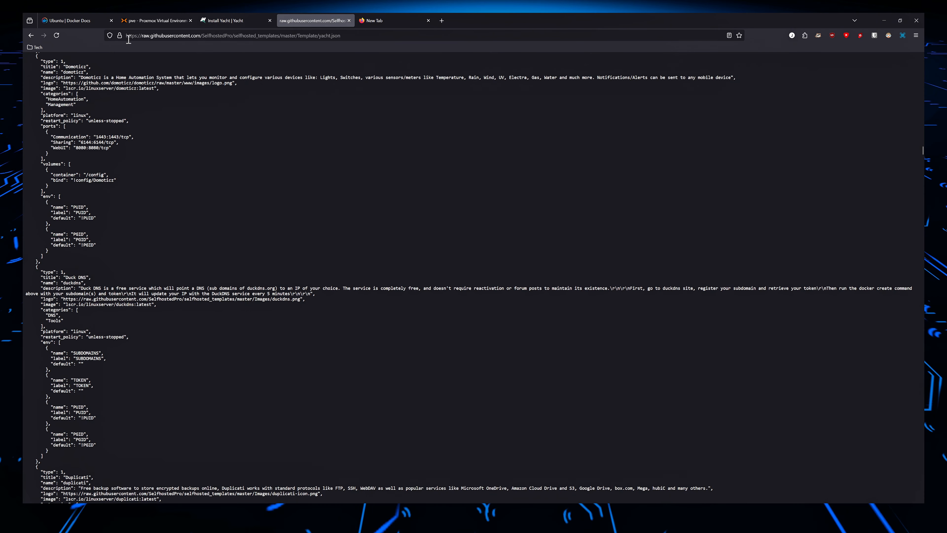
click(31, 35)
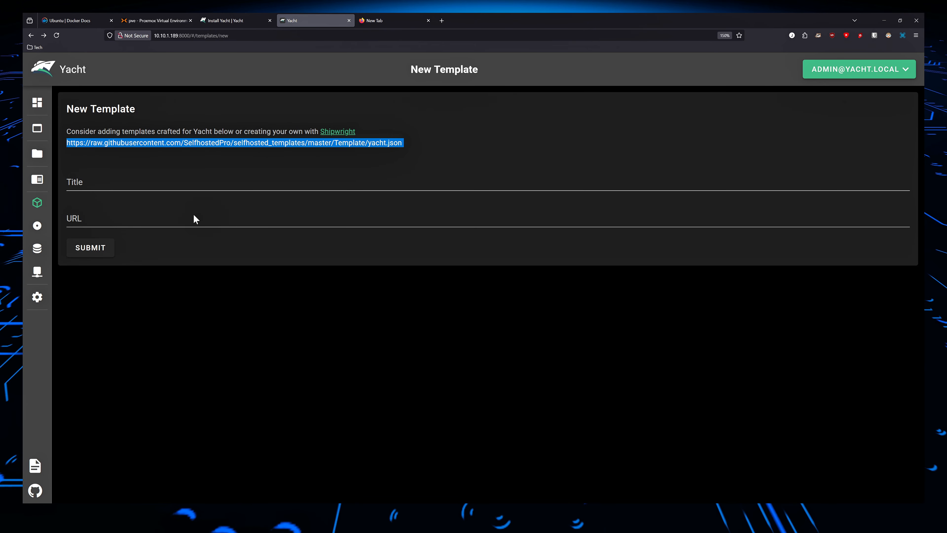
click(148, 220)
key(ctrl+v)
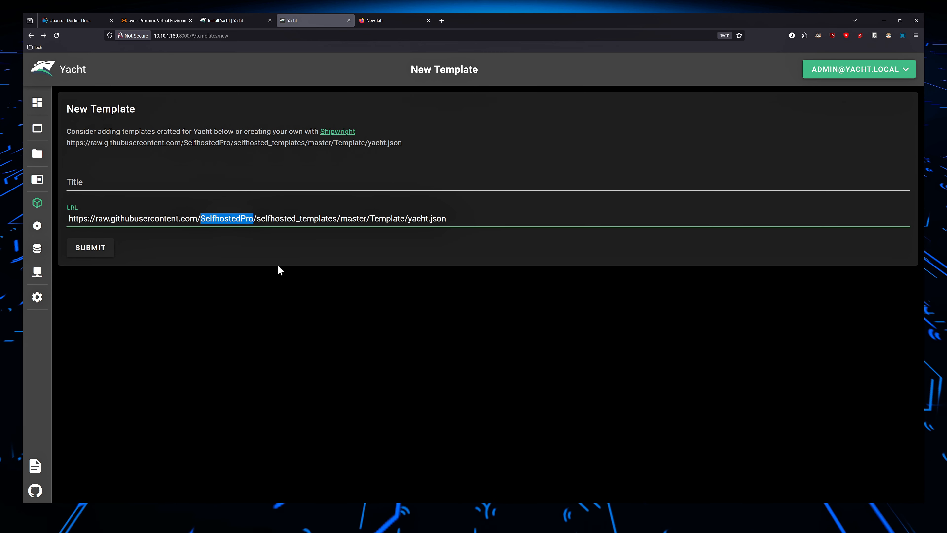
click(144, 176)
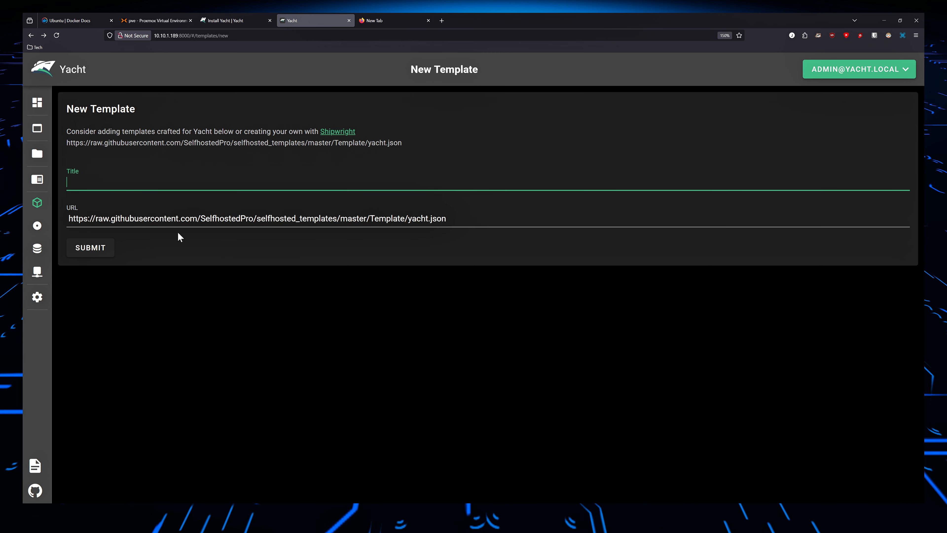
click(98, 248)
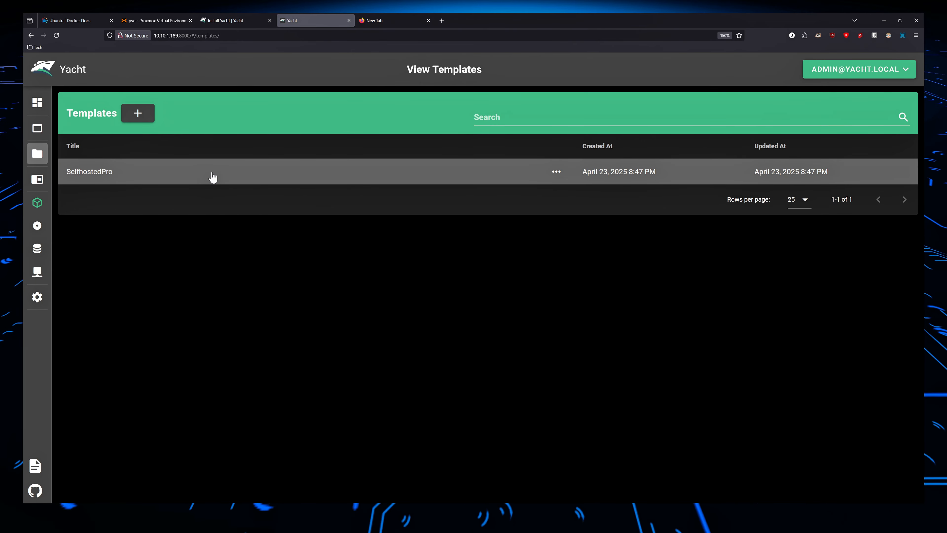
Open the SelfhostedPro template and browse through the apps it offers for deployment.
click(83, 174)
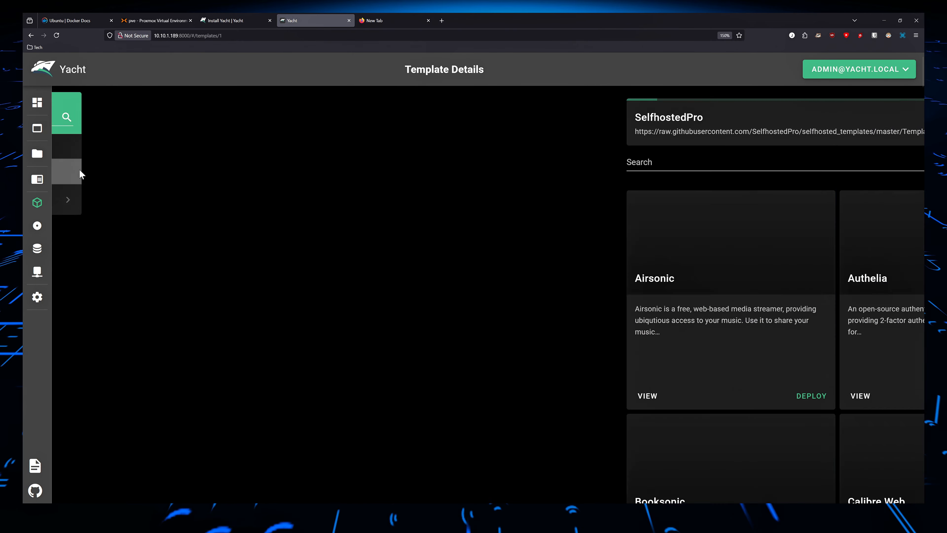
scroll(103, 187, down, 5)
scroll(107, 192, down, 5)
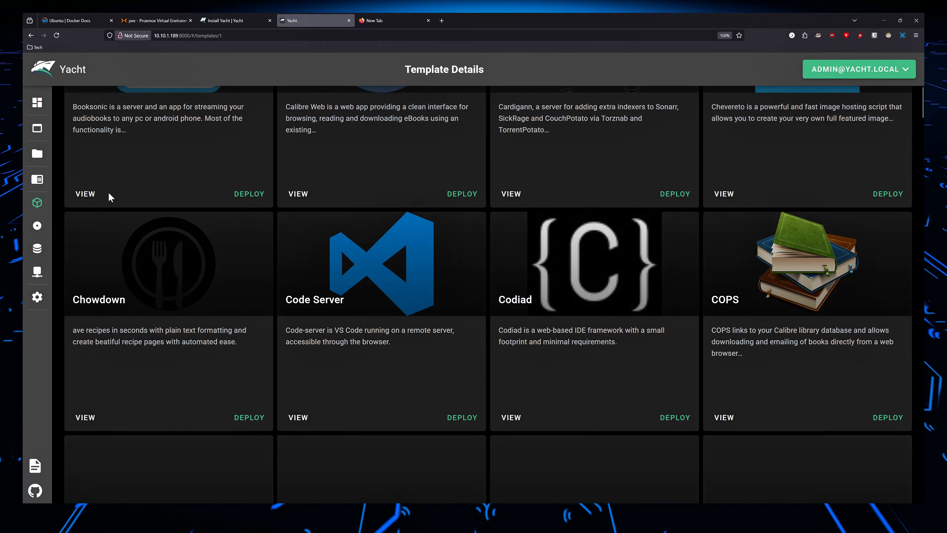
scroll(109, 194, down, 15)
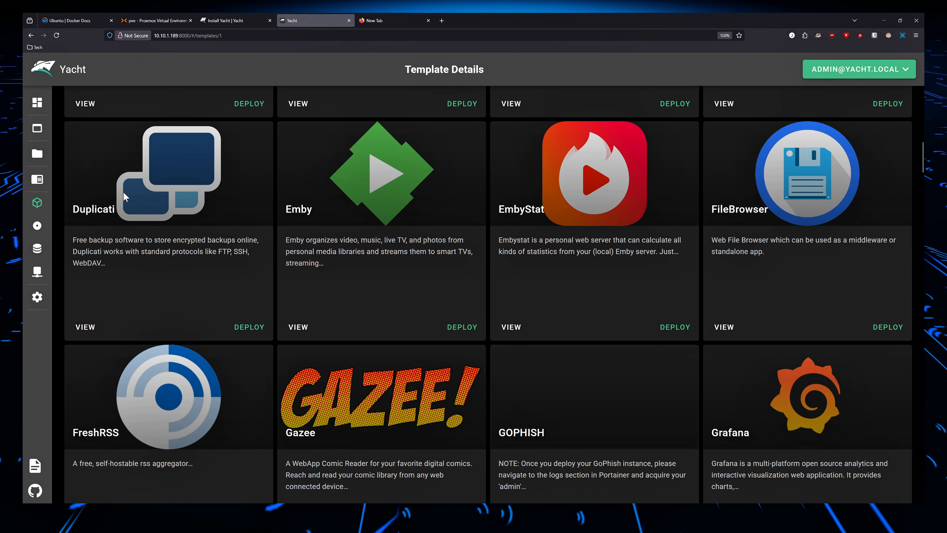
scroll(123, 191, down, 15)
scroll(133, 195, down, 11)
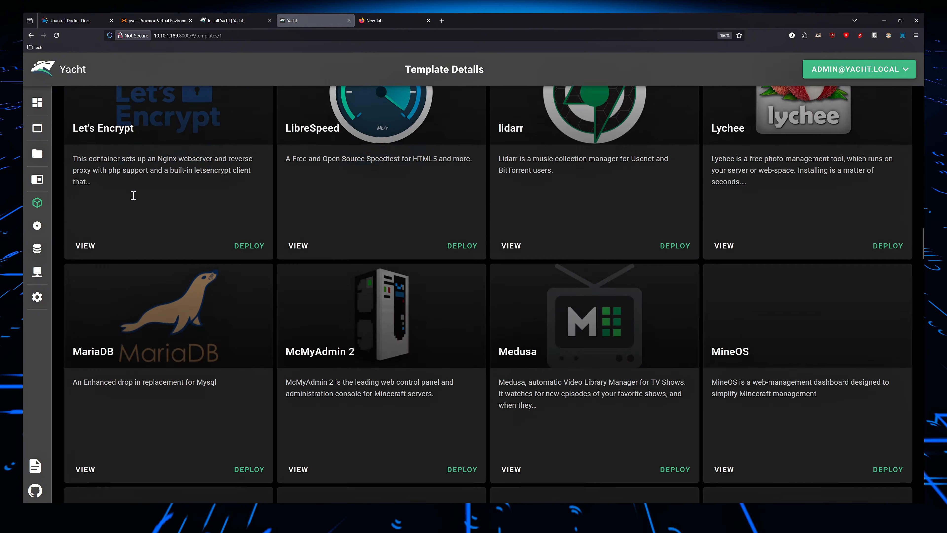
scroll(146, 194, down, 5)
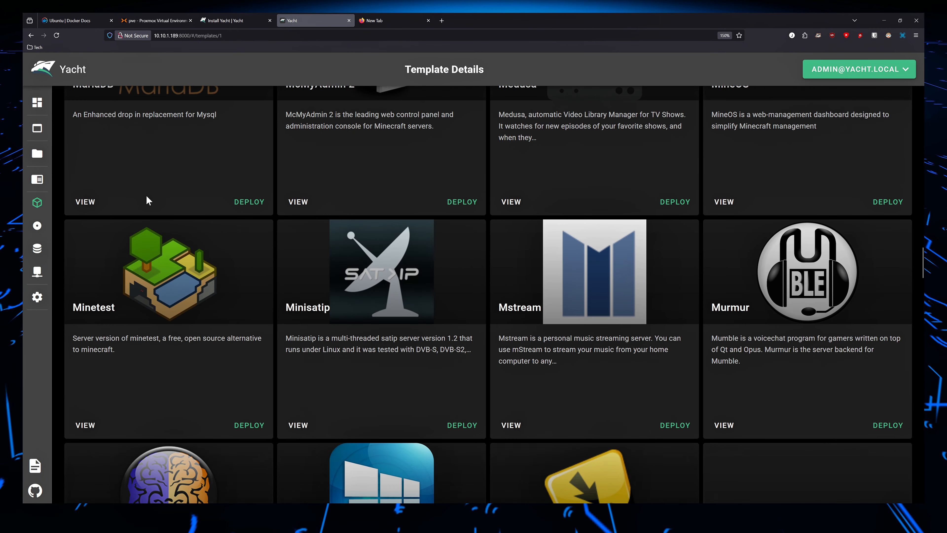
scroll(327, 228, down, 5)
scroll(328, 234, down, 15)
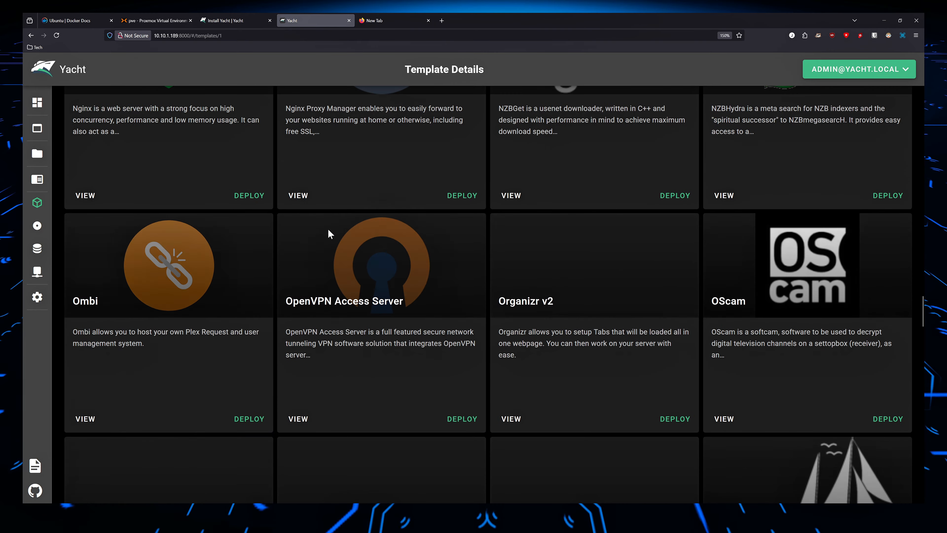
scroll(328, 230, down, 5)
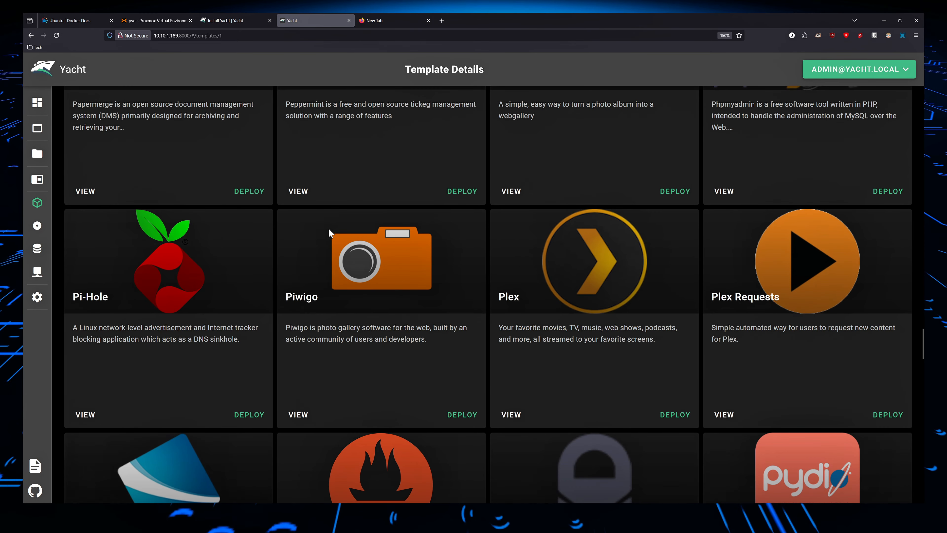
scroll(329, 228, down, 2)
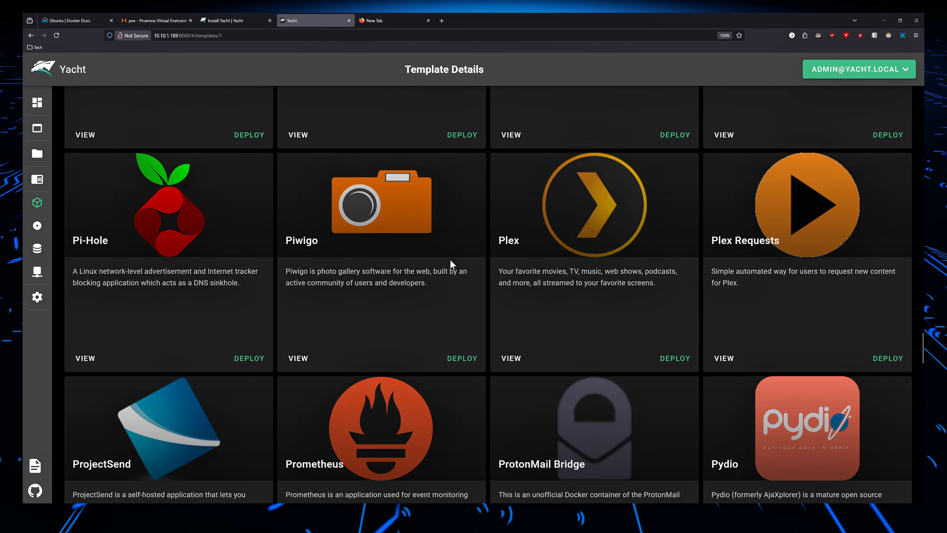
scroll(561, 353, down, 6)
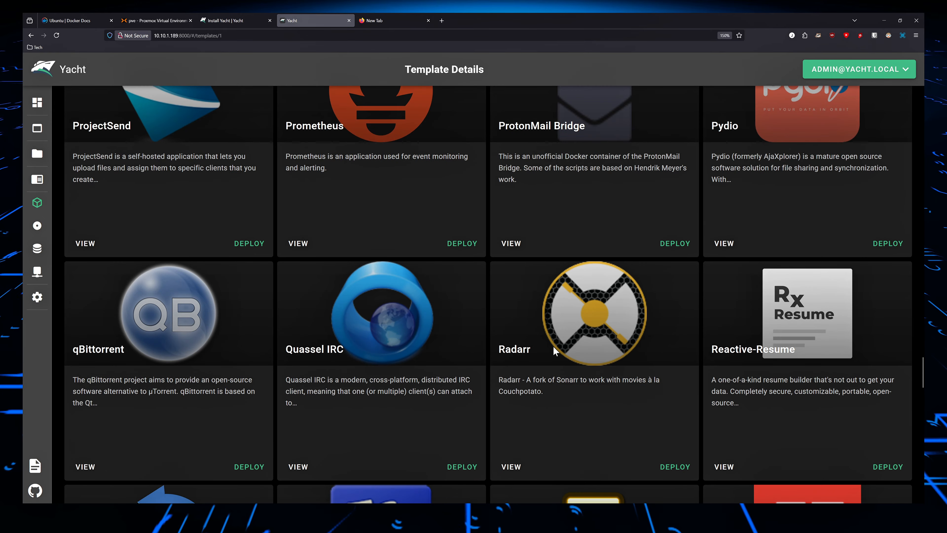
scroll(564, 343, down, 5)
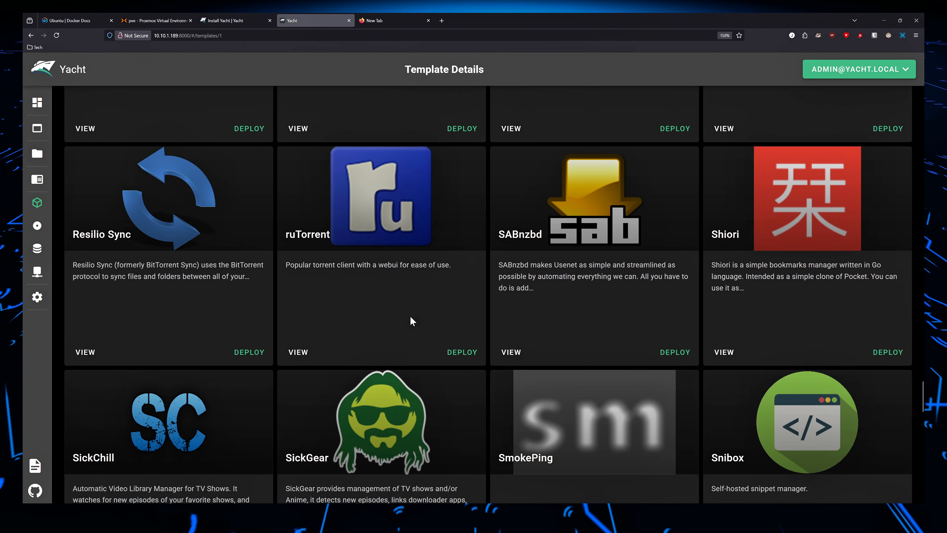
scroll(212, 224, up, 20)
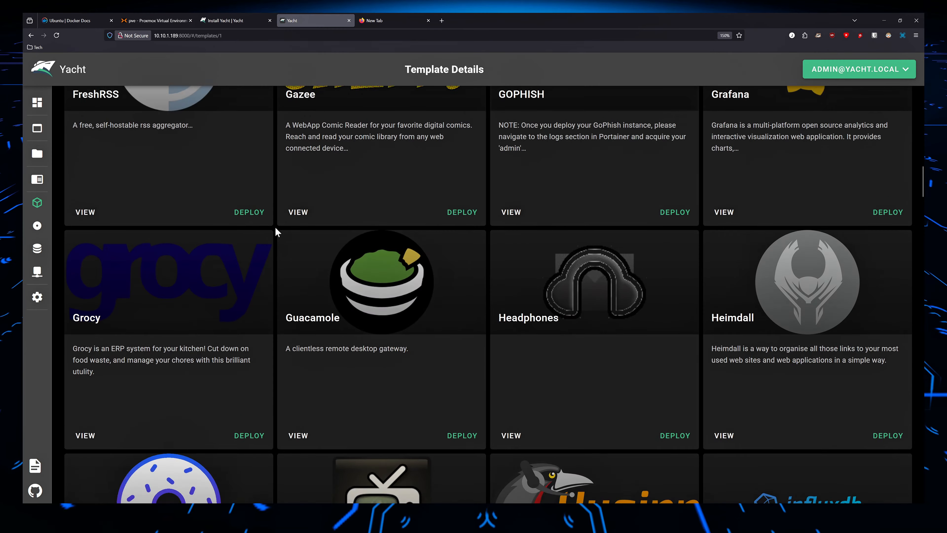
scroll(285, 230, down, 4)
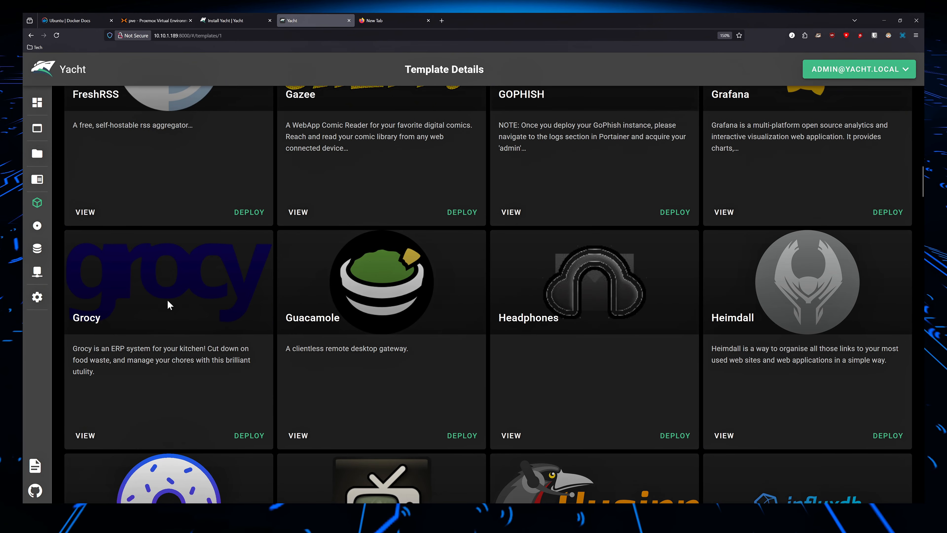
scroll(186, 284, up, 12)
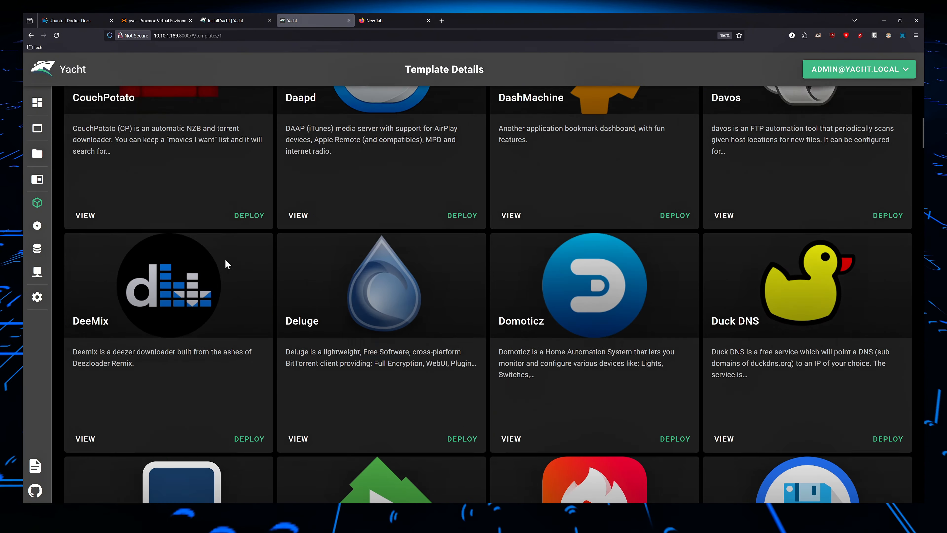
scroll(225, 260, up, 12)
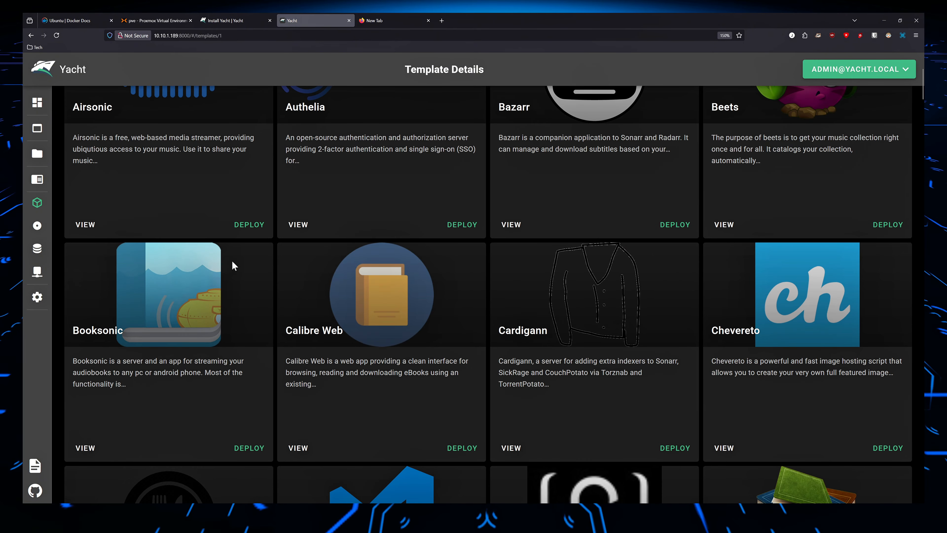
scroll(232, 261, up, 3)
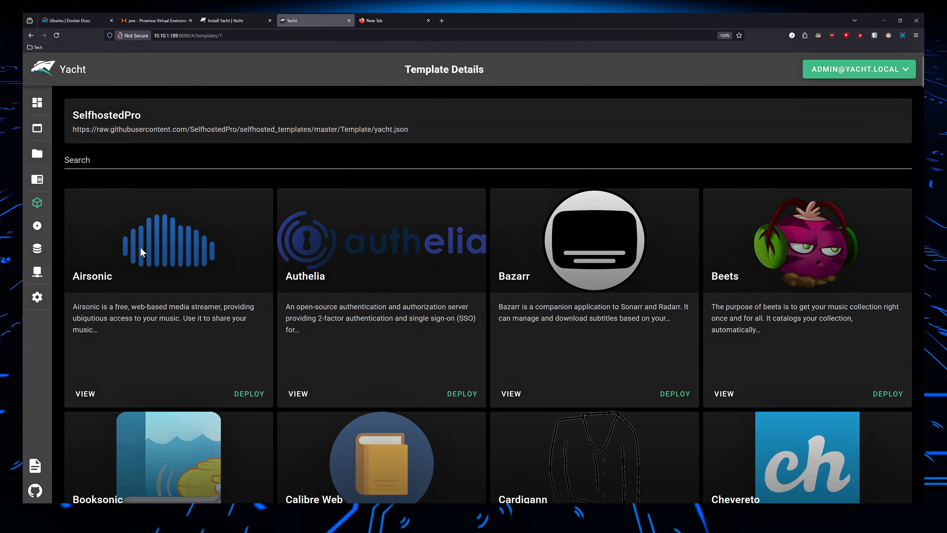
Start deploying Airsonic, review its general settings, keep the unless-stopped restart policy, and continue to Networking.
click(257, 398)
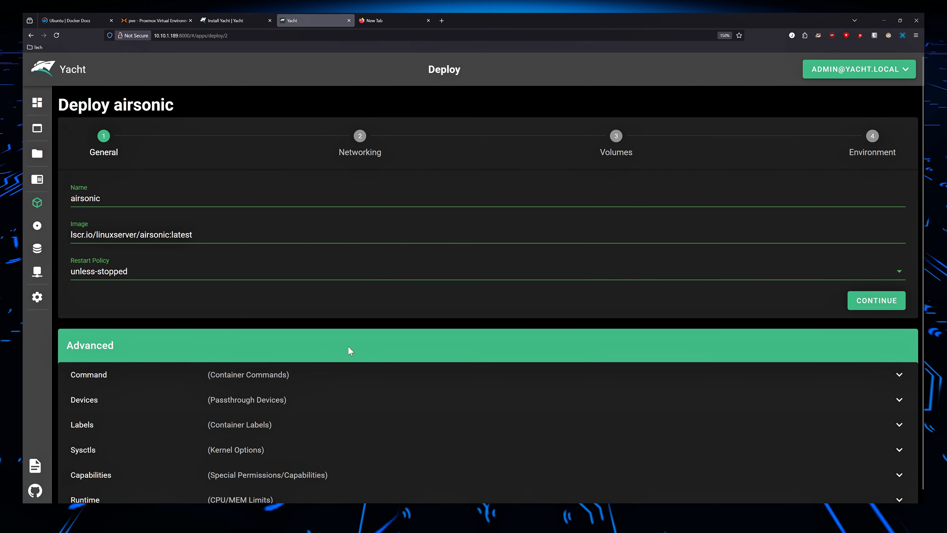
scroll(149, 185, down, 1)
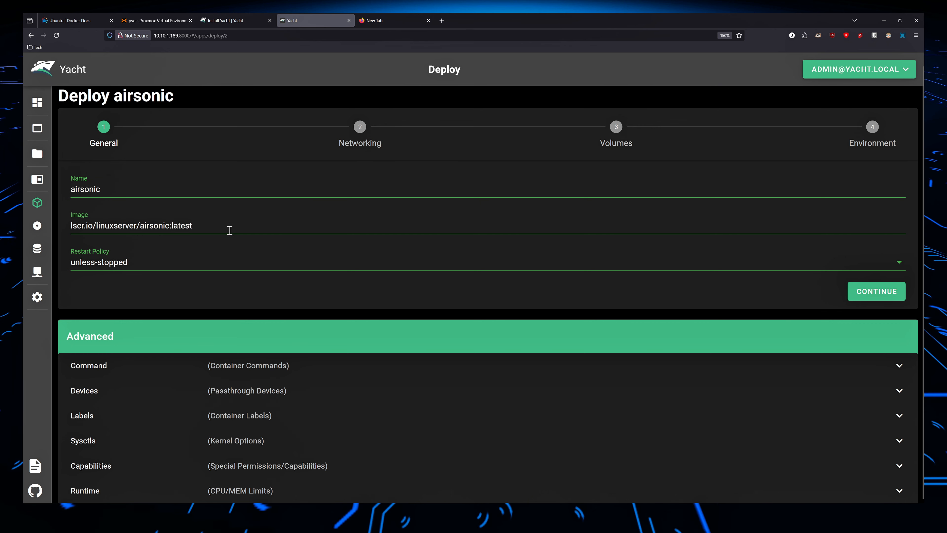
triple_click(255, 223)
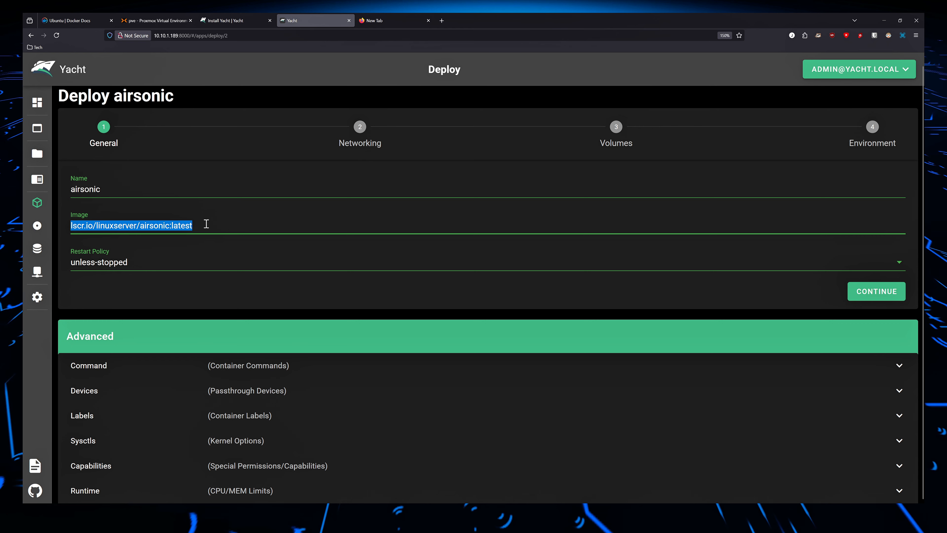
click(139, 265)
click(141, 269)
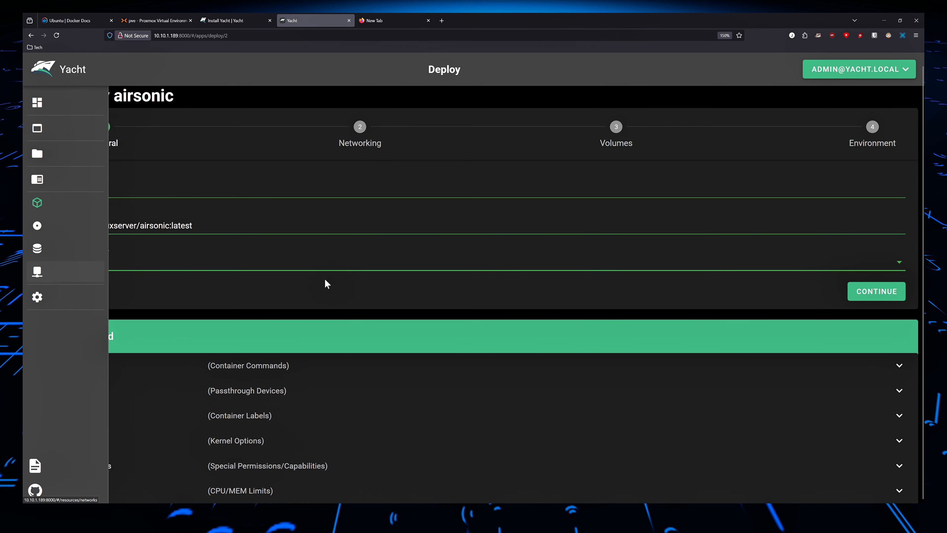
click(184, 267)
click(179, 322)
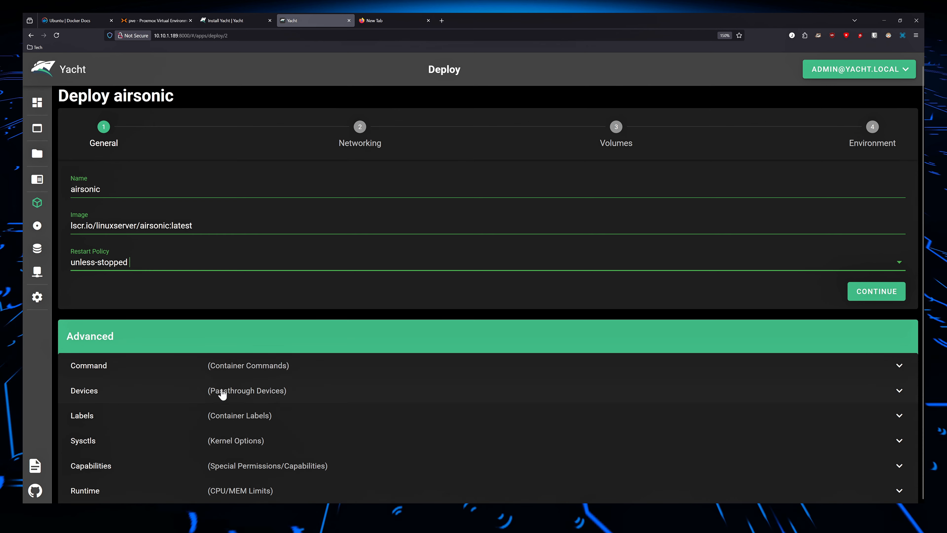
click(866, 299)
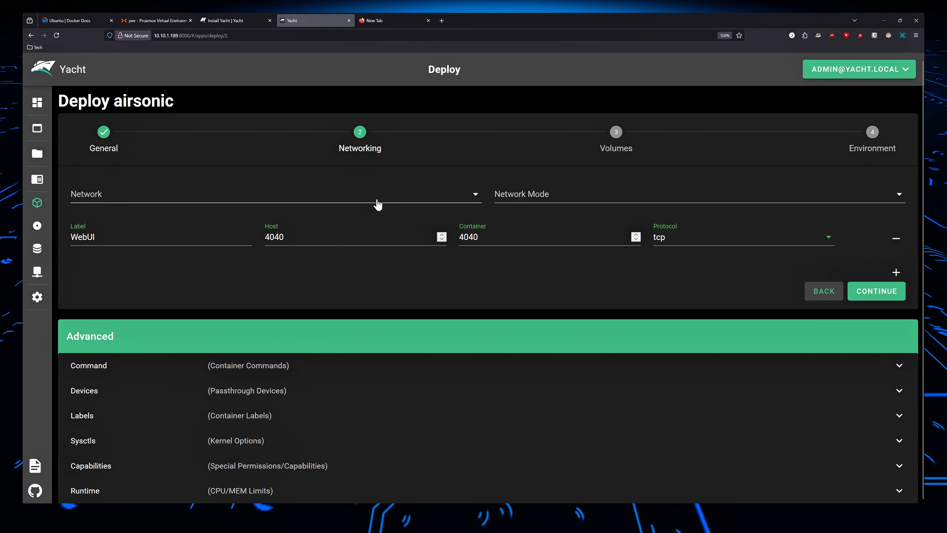
Set the Airsonic network mode to bridge, keep the WebUI port mapping, and continue to Volumes.
click(569, 204)
click(552, 206)
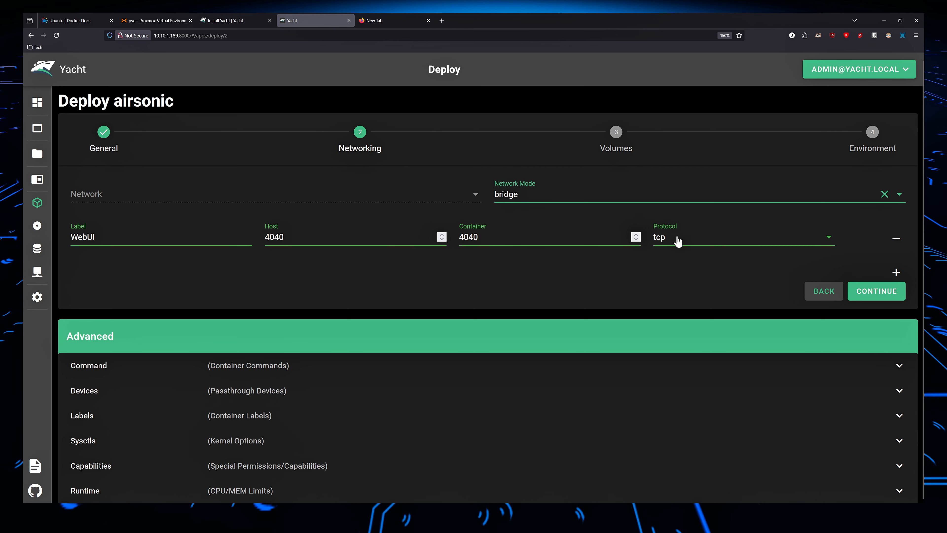
click(126, 198)
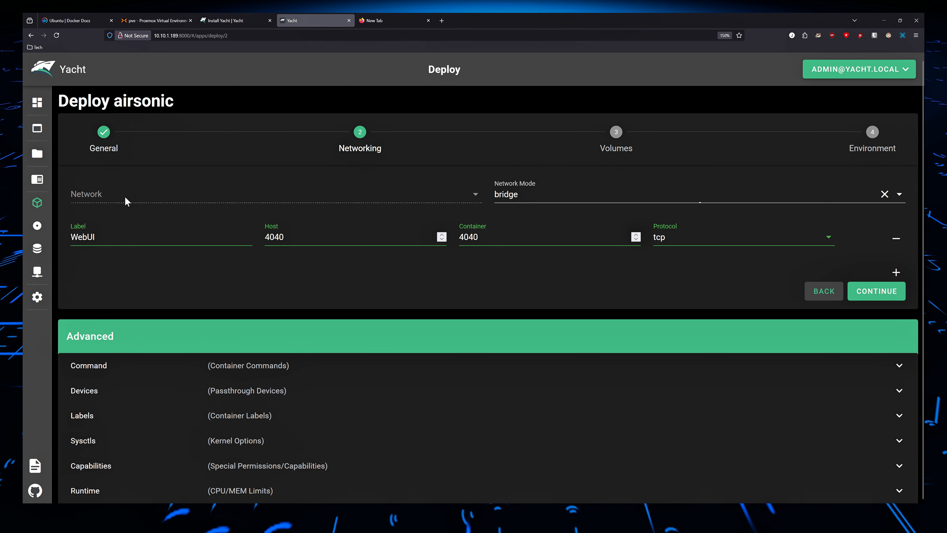
click(854, 293)
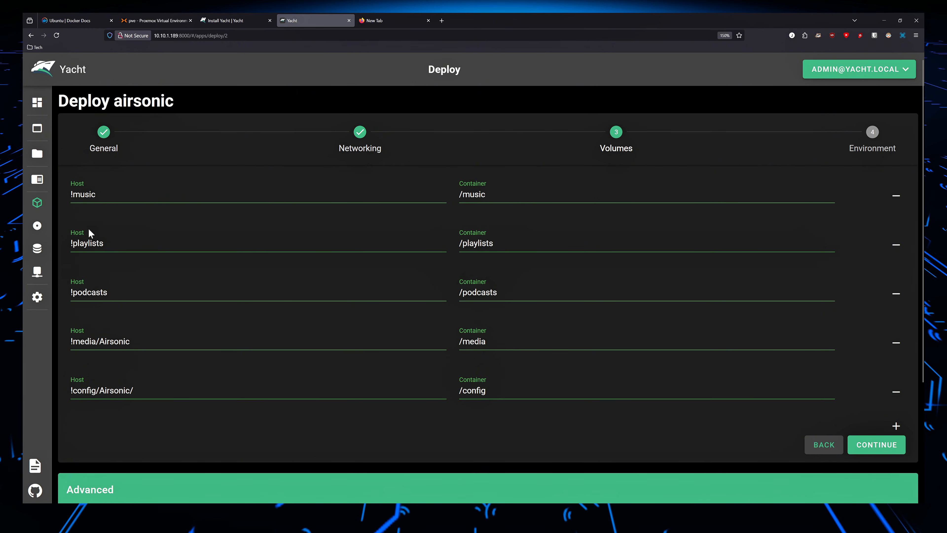
Keep the template's volume paths and environment variables for Airsonic and deploy the app.
mouse_move(44, 239)
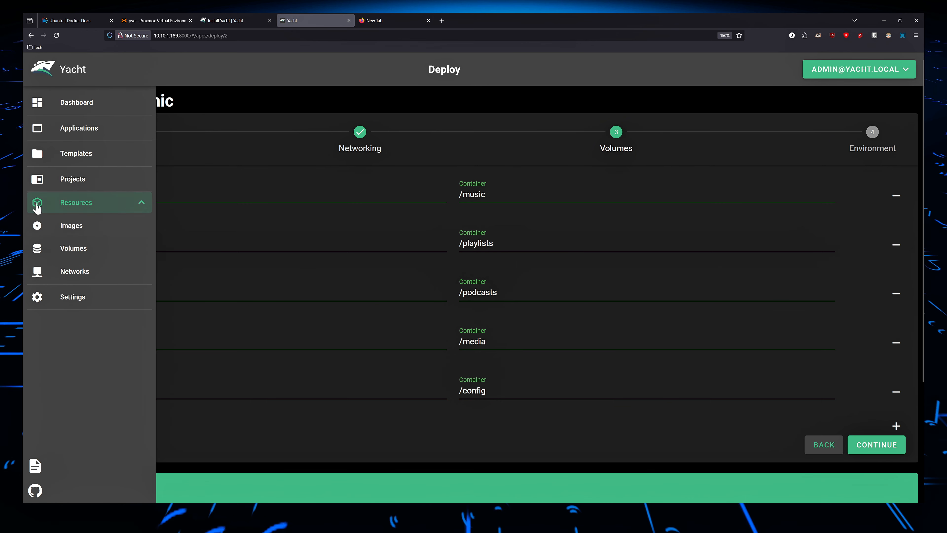
click(862, 444)
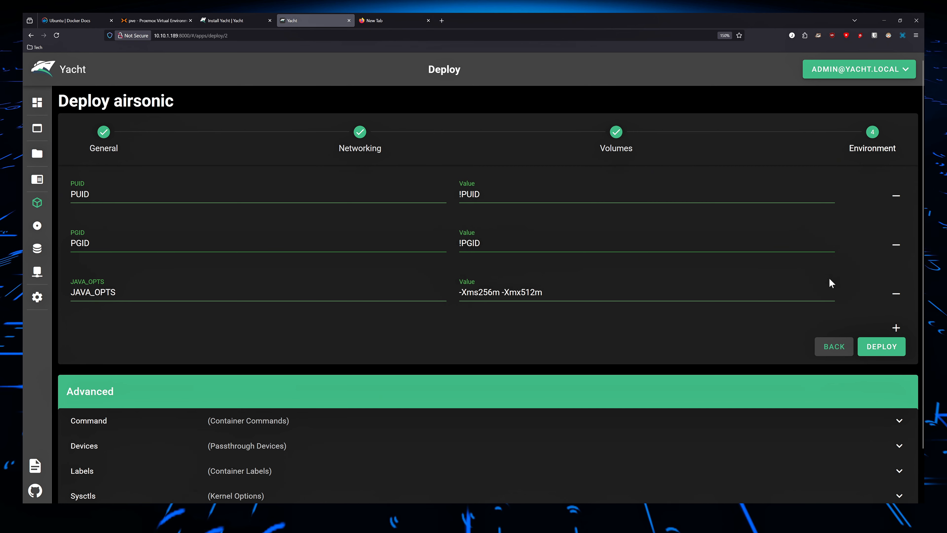
click(861, 349)
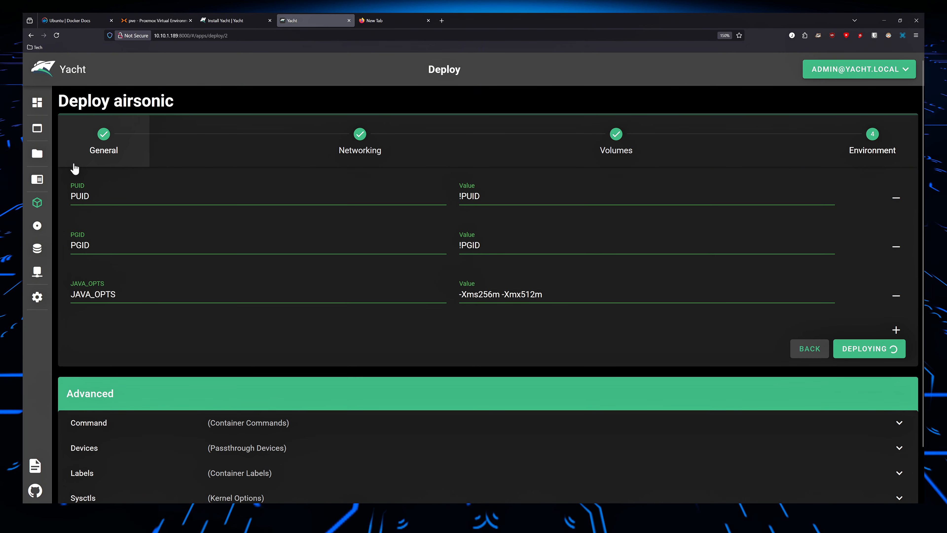
mouse_move(80, 225)
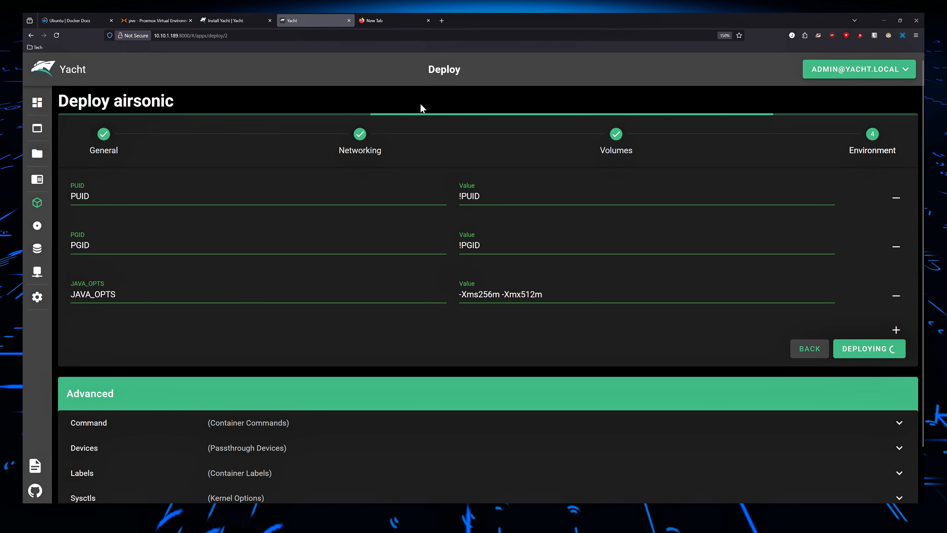
mouse_move(35, 274)
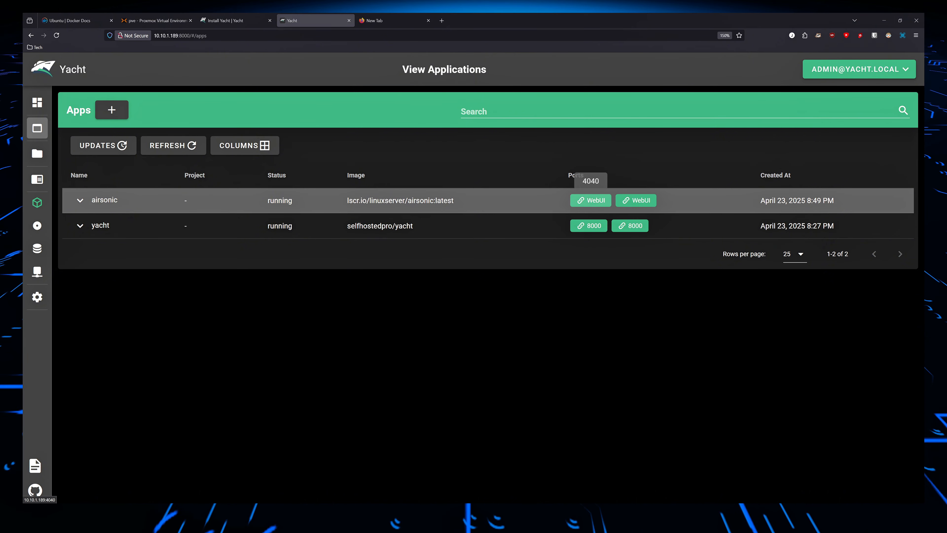
Open the deployed Airsonic app's WebUI and log in with the default administrator username and password.
click(591, 200)
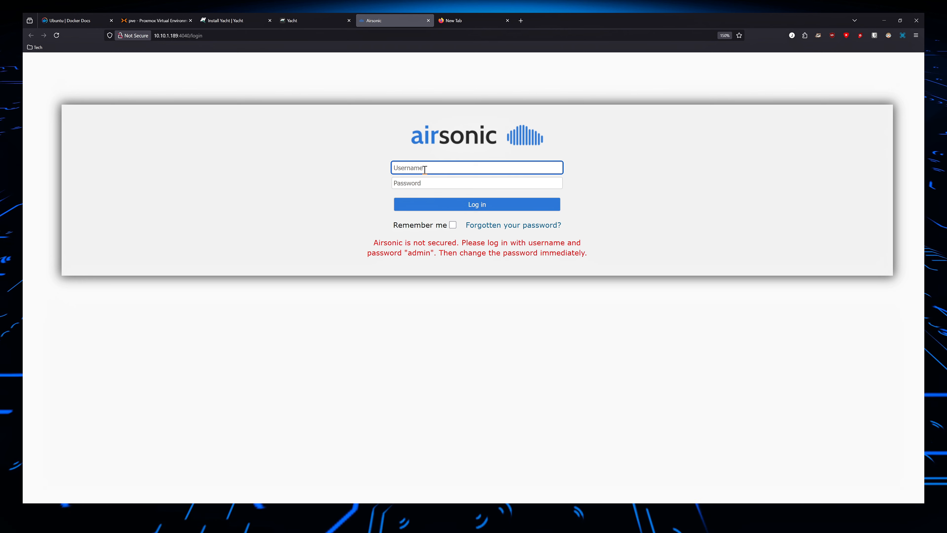
text(admin)
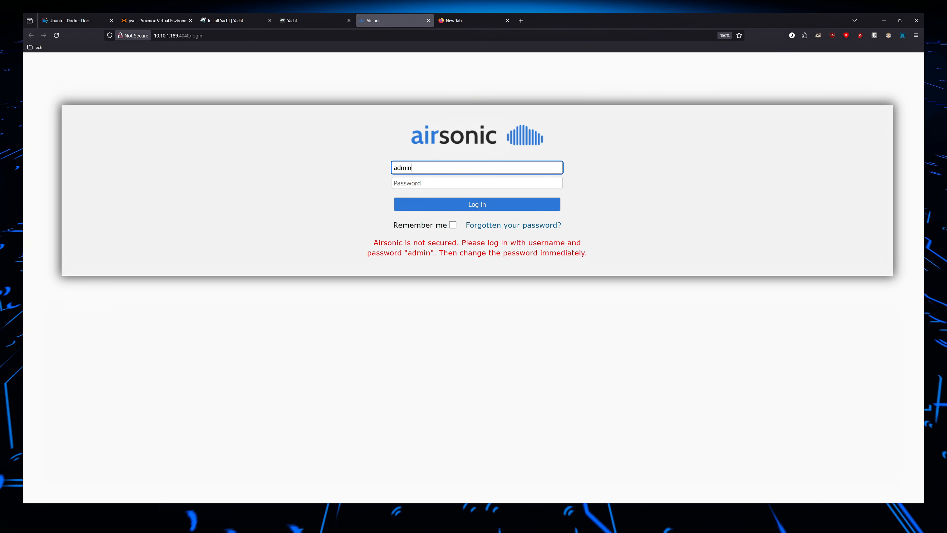
key(Tab)
text(a)
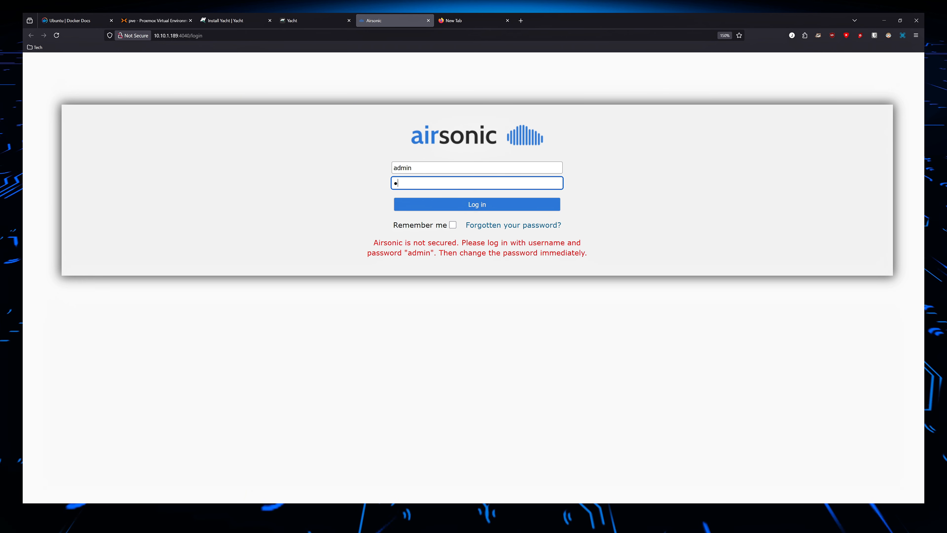
text(dmin)
key(Return)
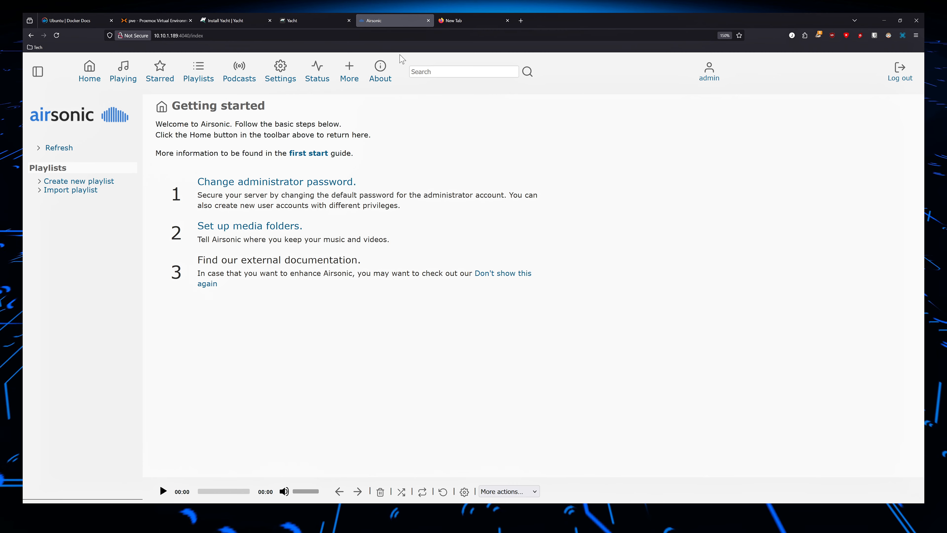
Return to Yacht, open the airsonic app's details, and inspect its /config and /playlists storage mounts.
click(305, 19)
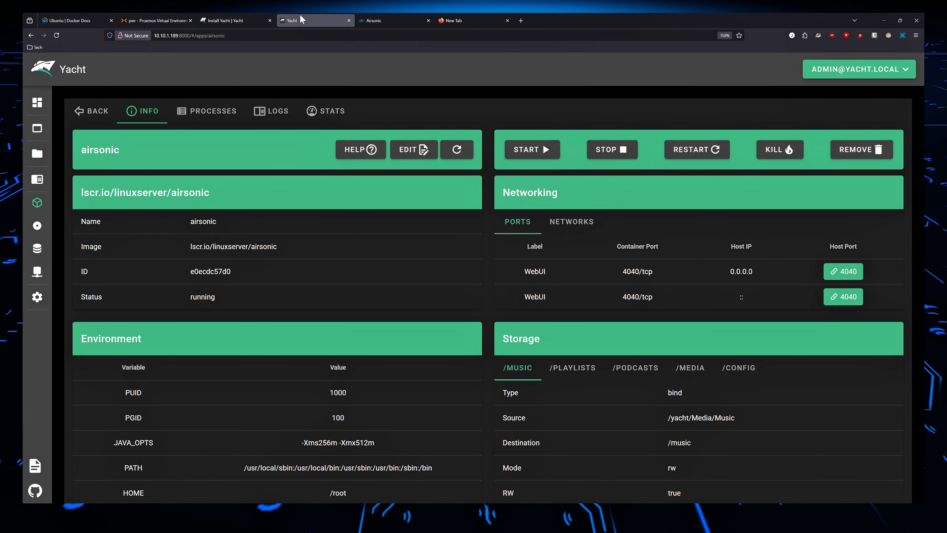
mouse_move(36, 142)
click(82, 140)
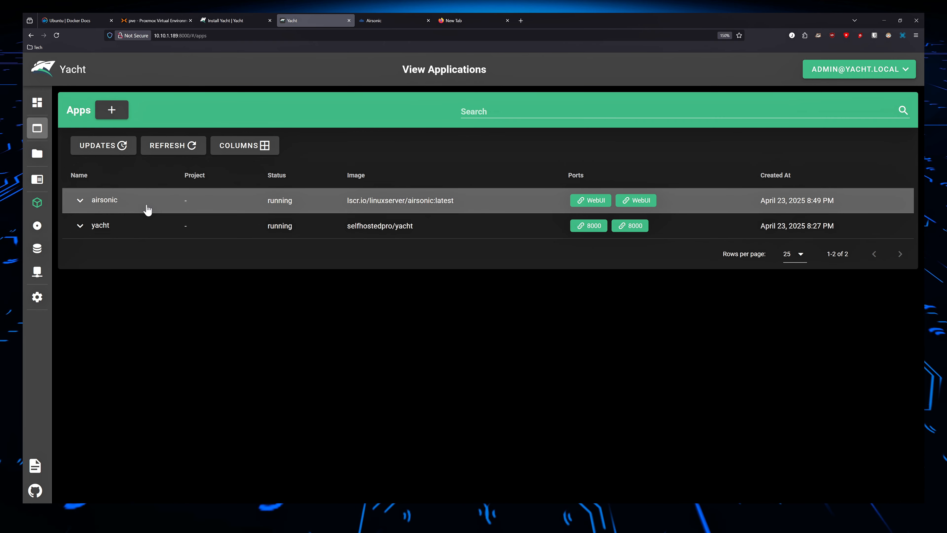
click(103, 212)
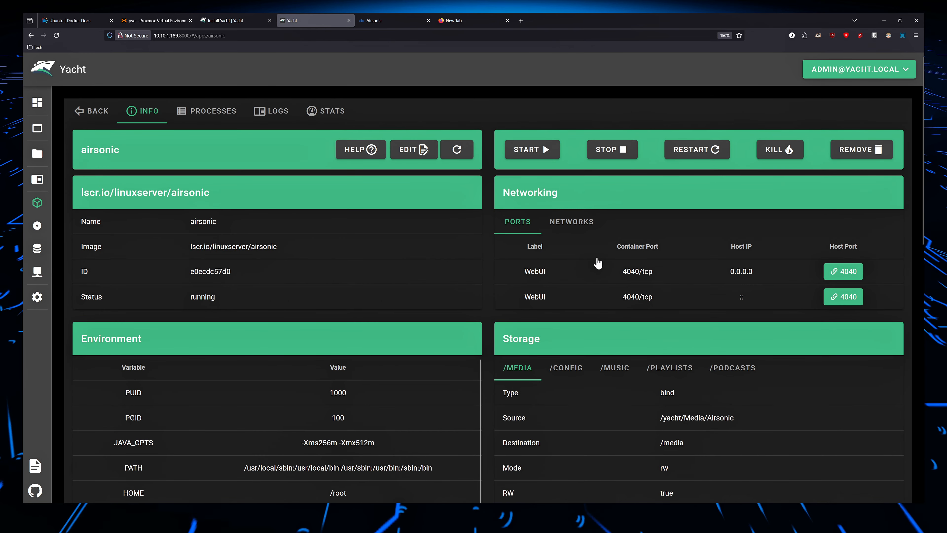
scroll(598, 263, down, 4)
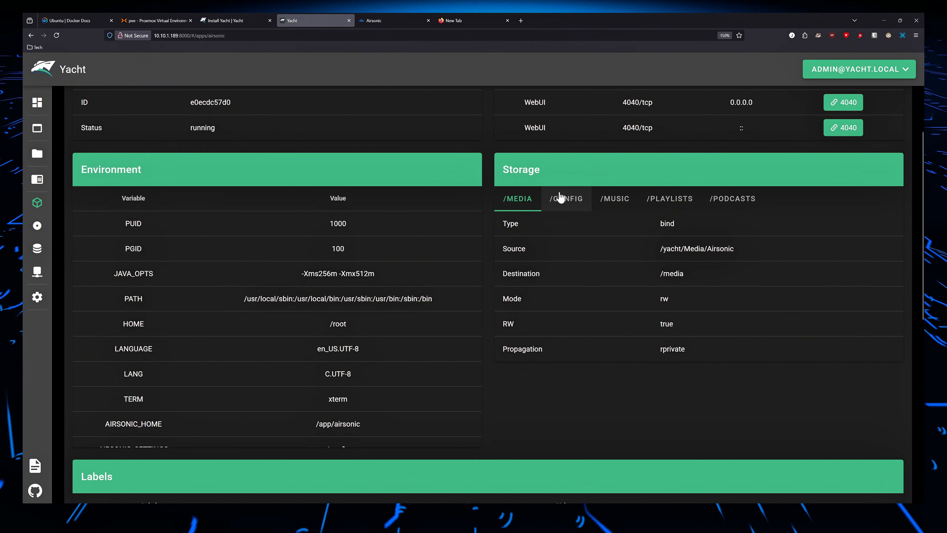
click(566, 203)
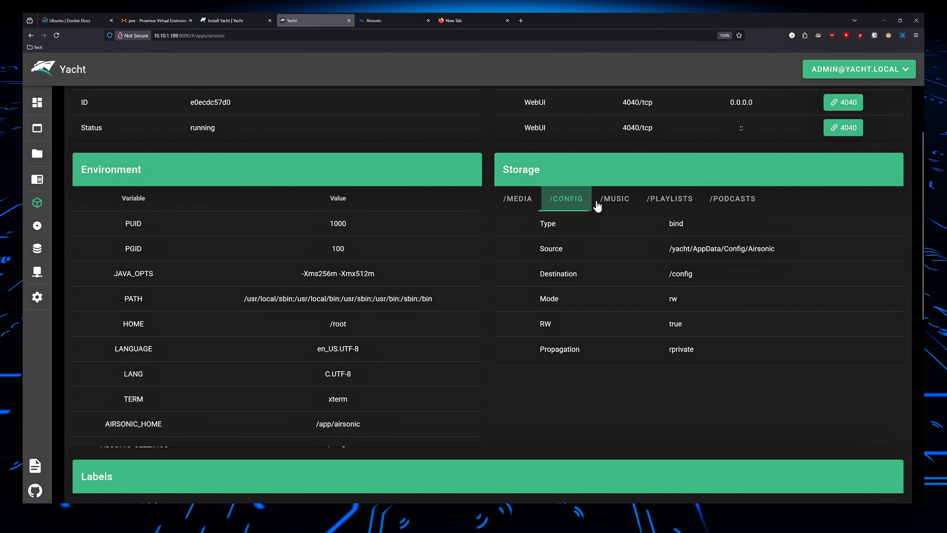
click(632, 201)
click(653, 198)
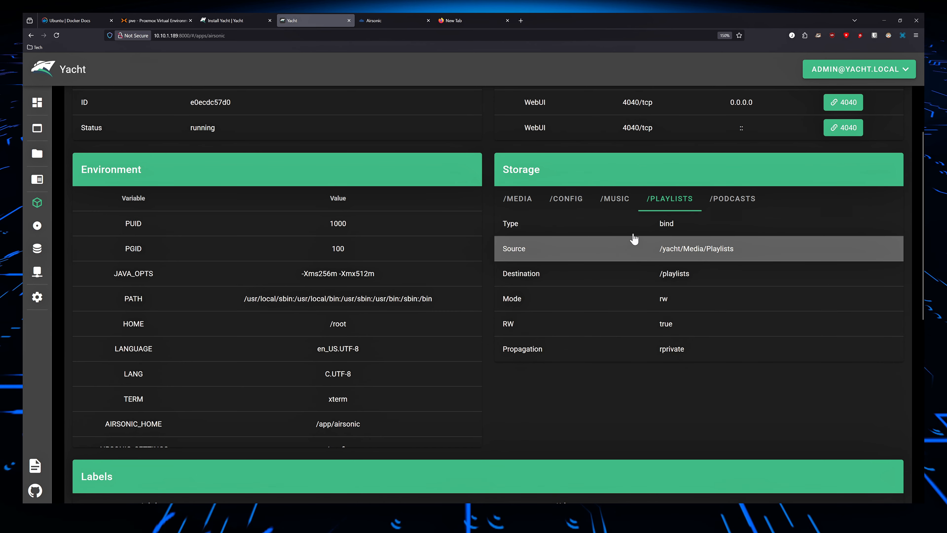
Glance at the Yacht install documentation, return to airsonic's details, and review its /podcasts mount and container labels.
click(221, 18)
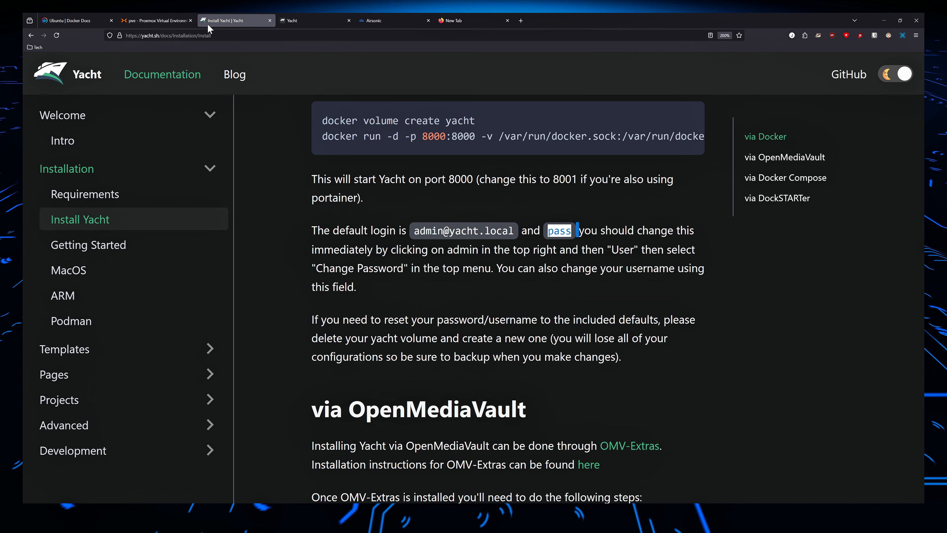
click(307, 20)
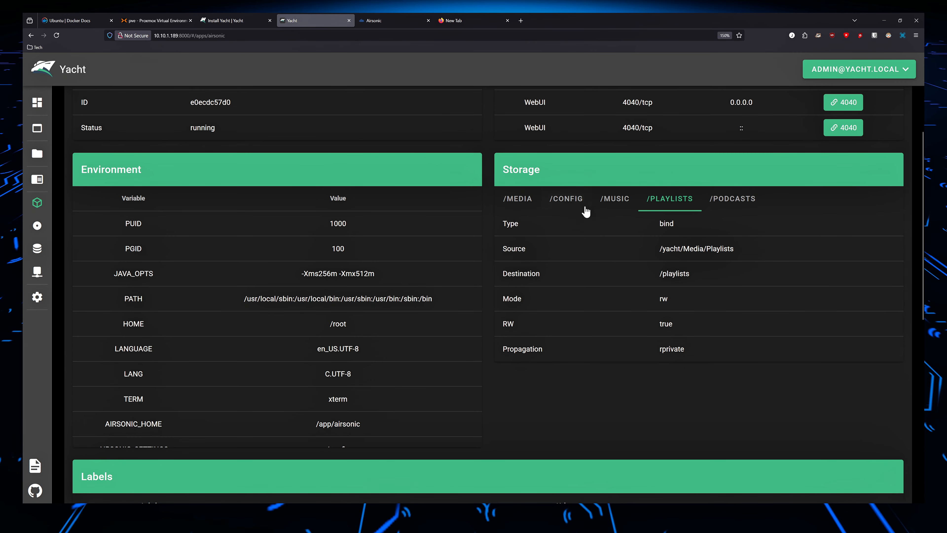
click(758, 203)
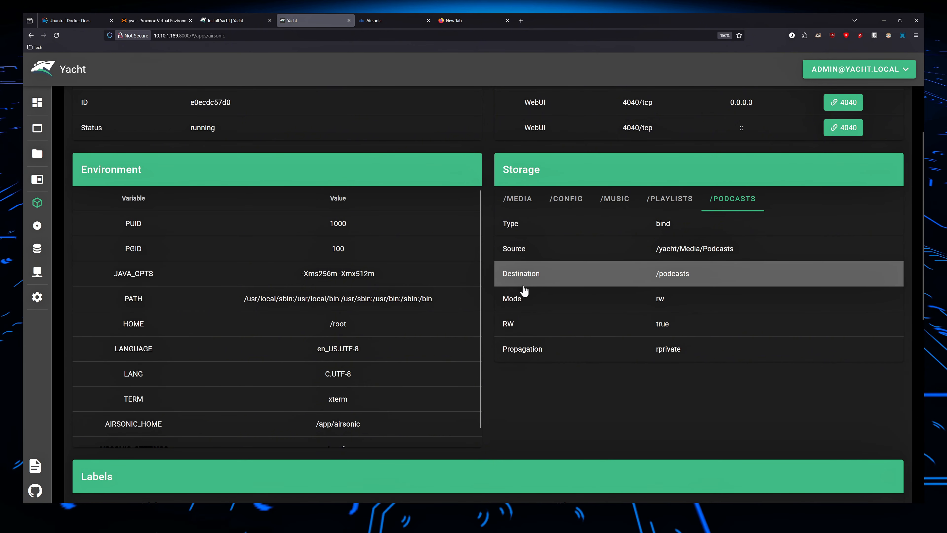
scroll(522, 283, down, 5)
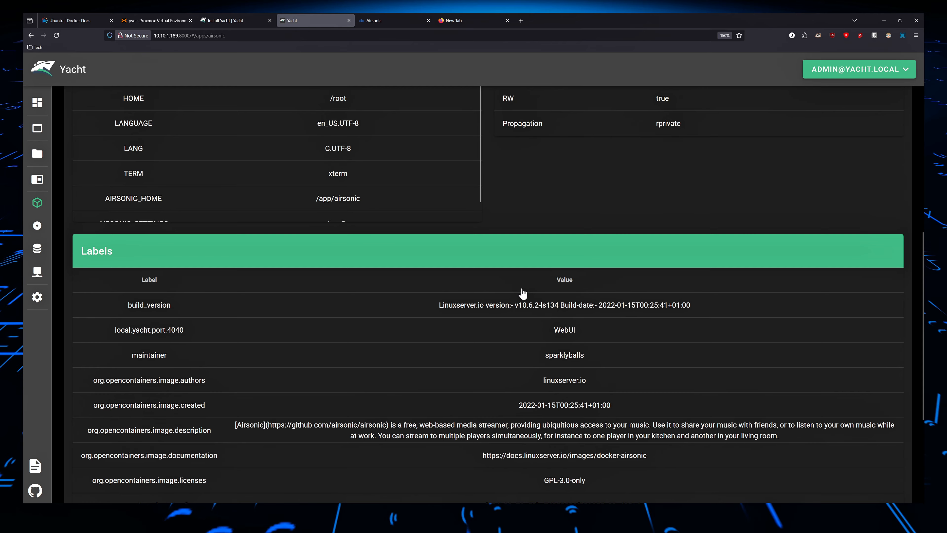
scroll(523, 294, down, 4)
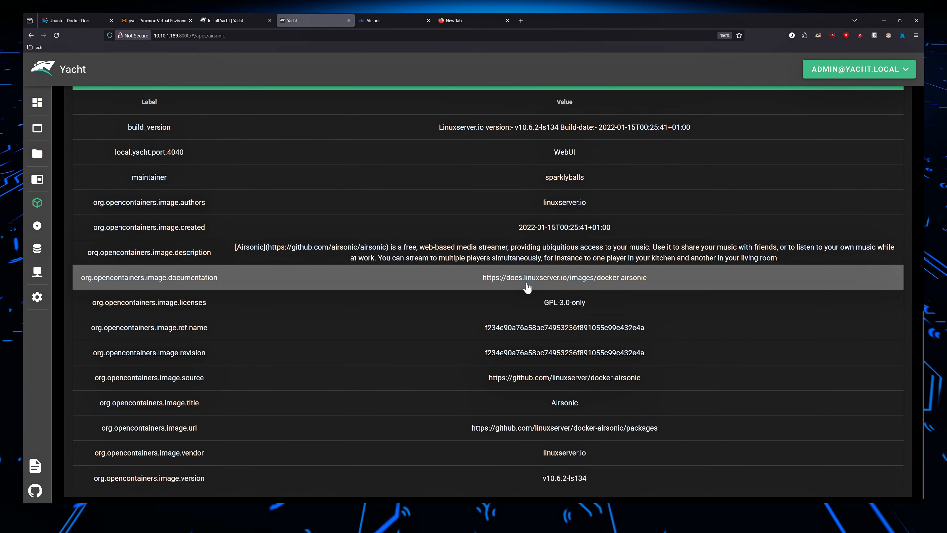
scroll(552, 308, up, 9)
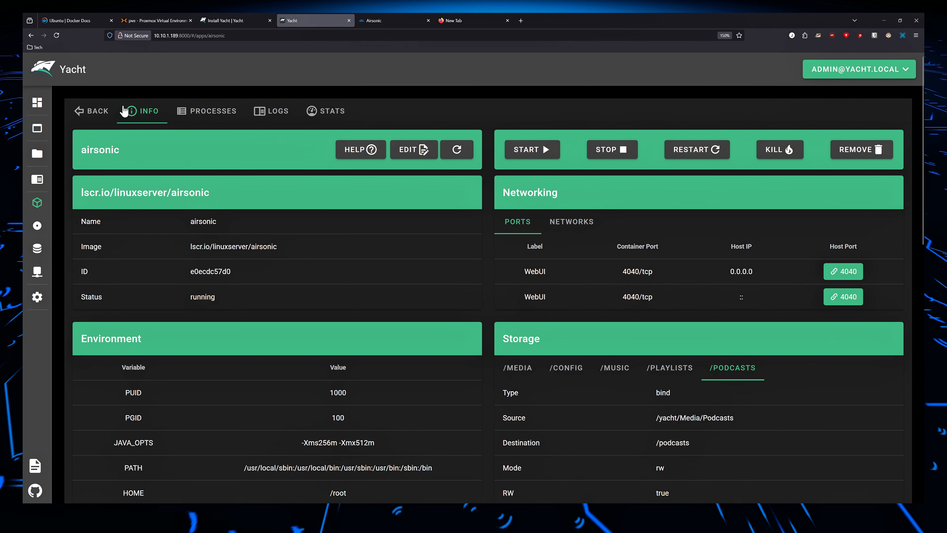
Reopen airsonic from the applications list and open it for editing to review its general and advanced settings.
click(92, 114)
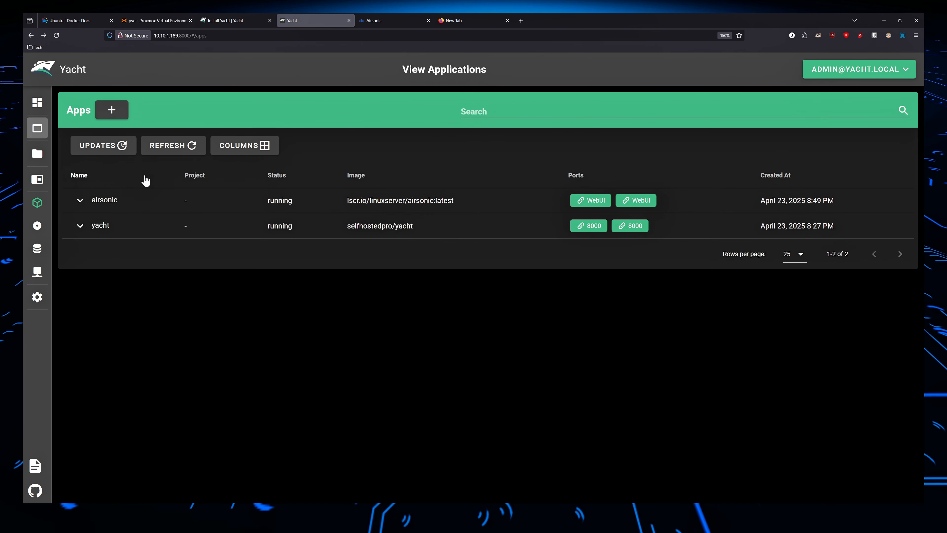
click(130, 200)
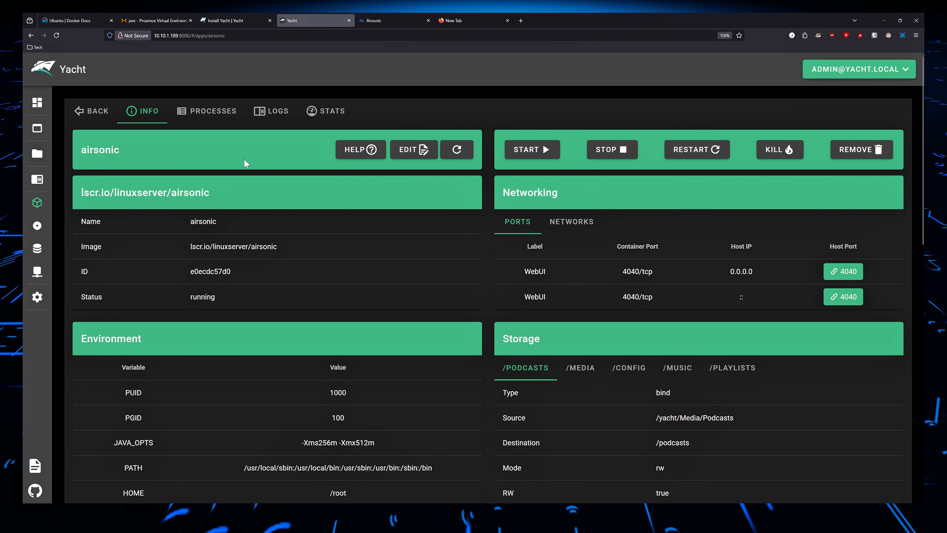
click(422, 156)
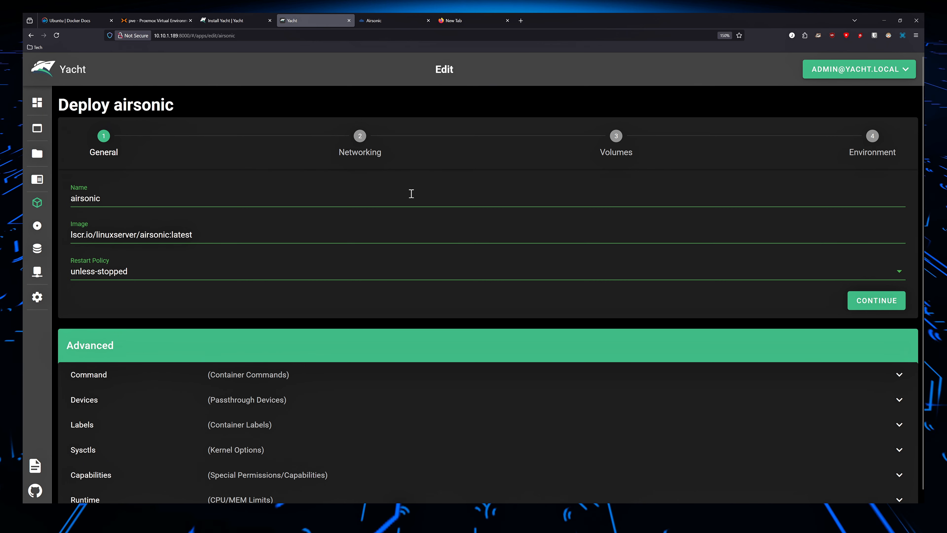
scroll(417, 204, down, 1)
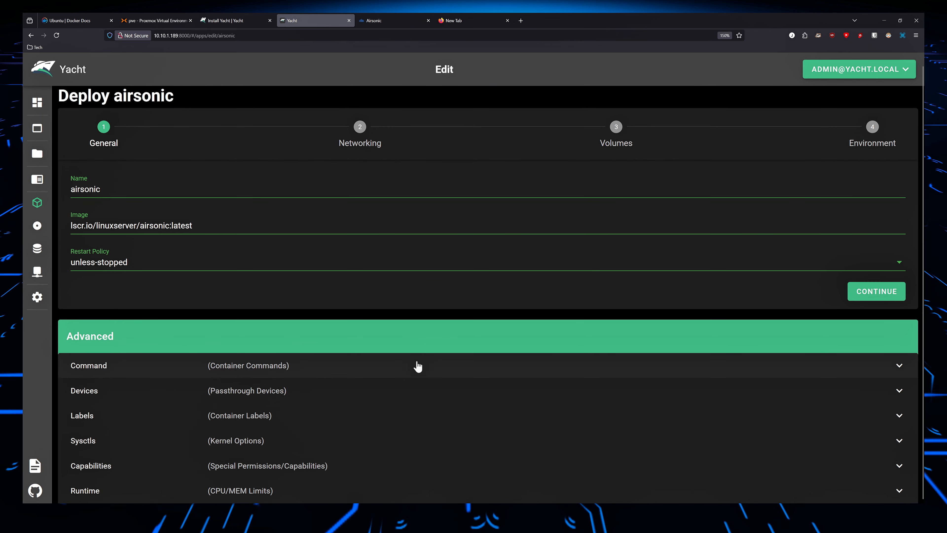
scroll(242, 324, up, 1)
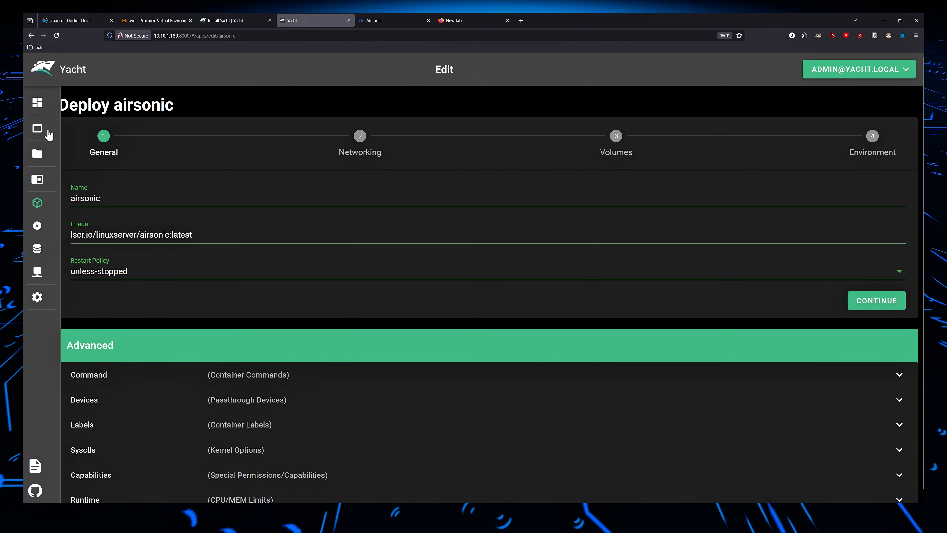
Leave the edit form without saving, reopen airsonic from the applications list, and review its environment and storage details.
mouse_move(54, 203)
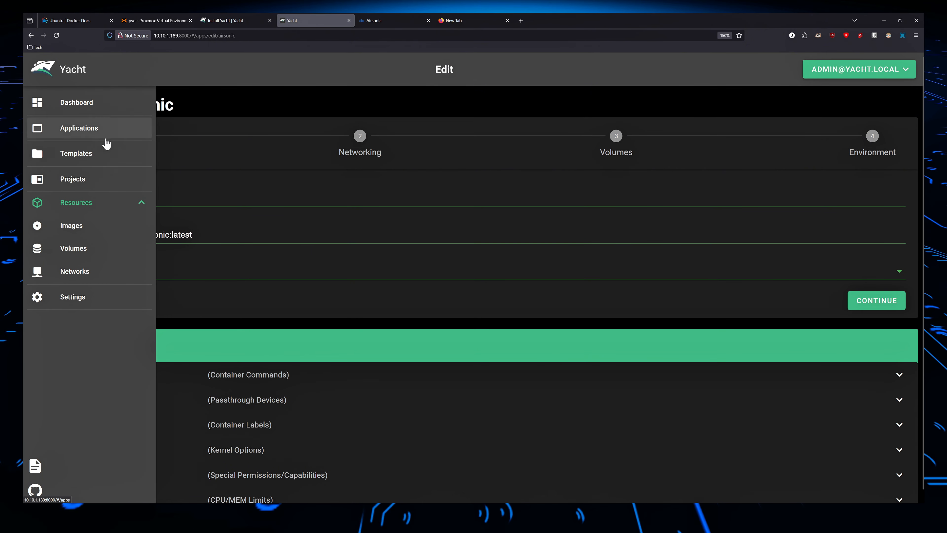
click(101, 130)
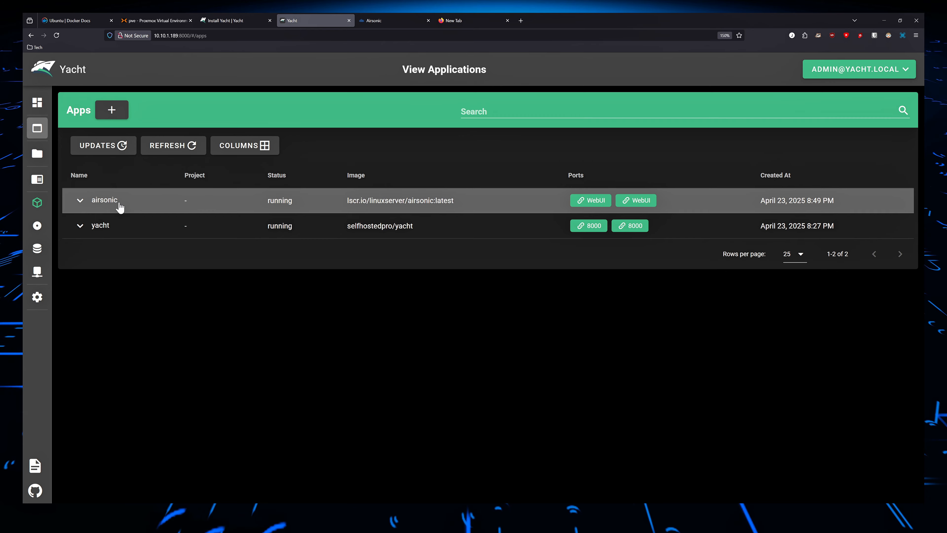
click(114, 203)
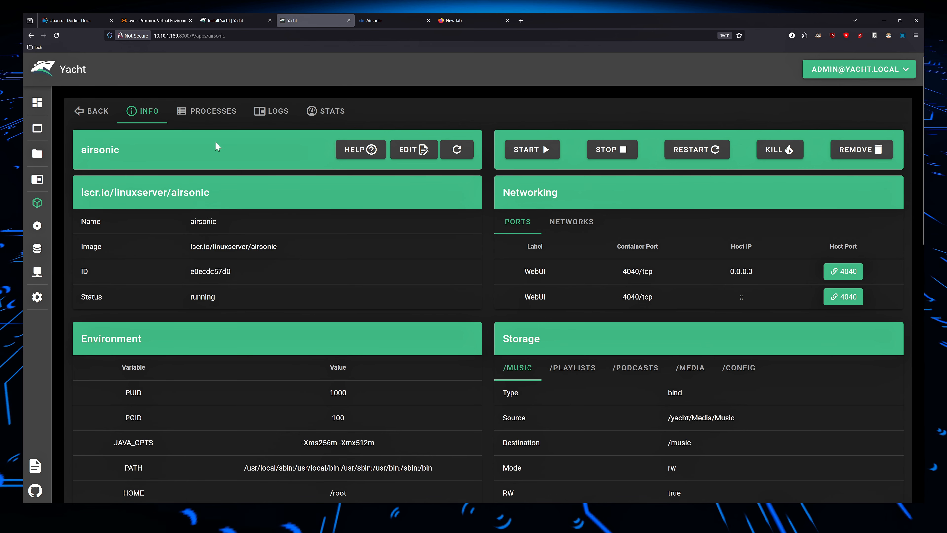
scroll(184, 278, down, 2)
scroll(184, 278, down, 1)
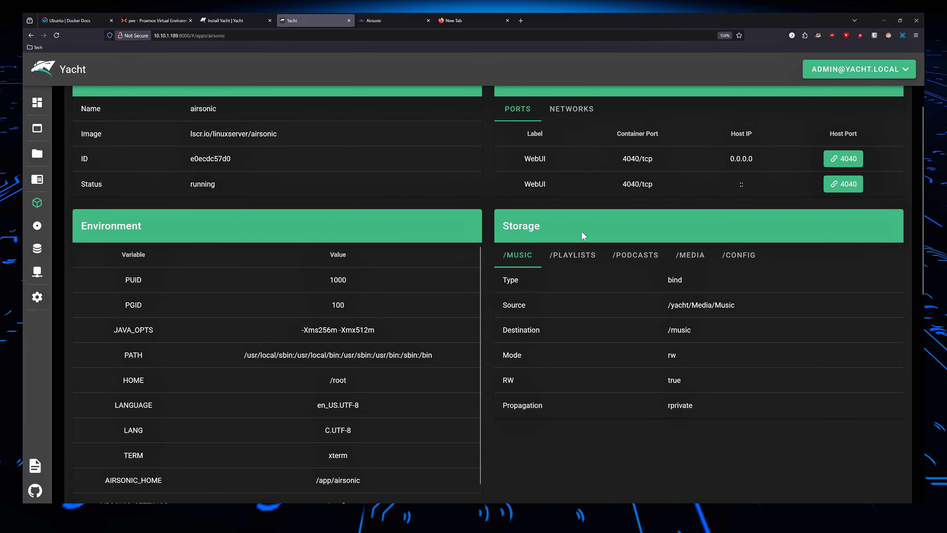
scroll(438, 404, down, 1)
scroll(276, 141, up, 3)
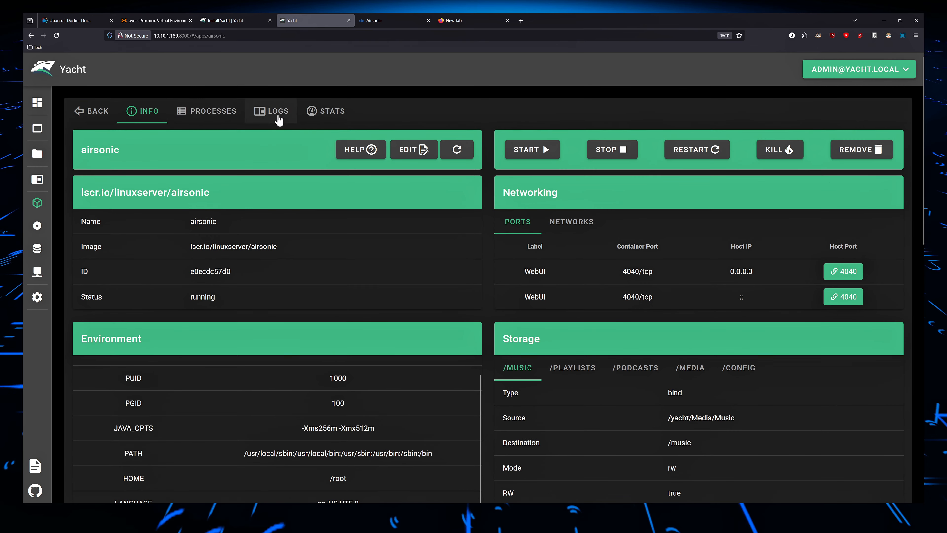
Examine airsonic's running processes, its logs, and its CPU and memory usage stats.
click(203, 111)
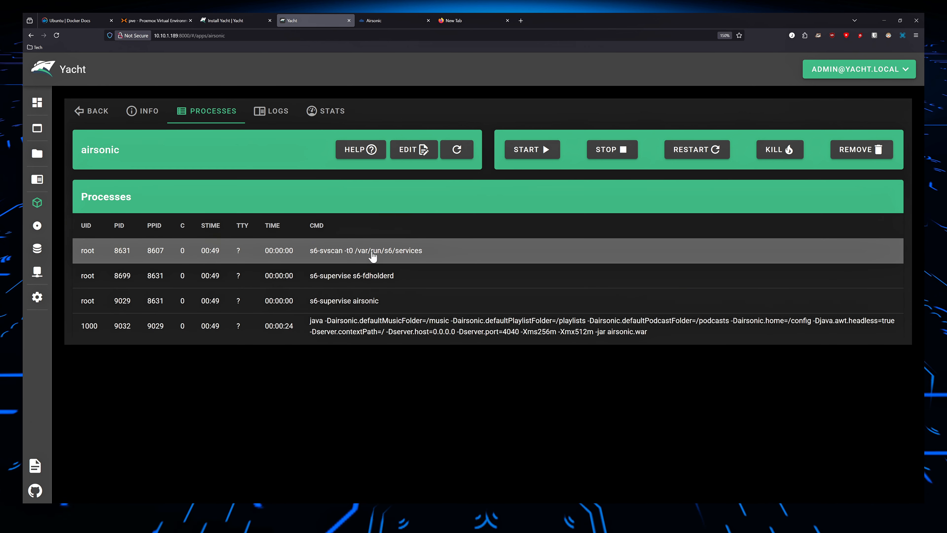
click(279, 119)
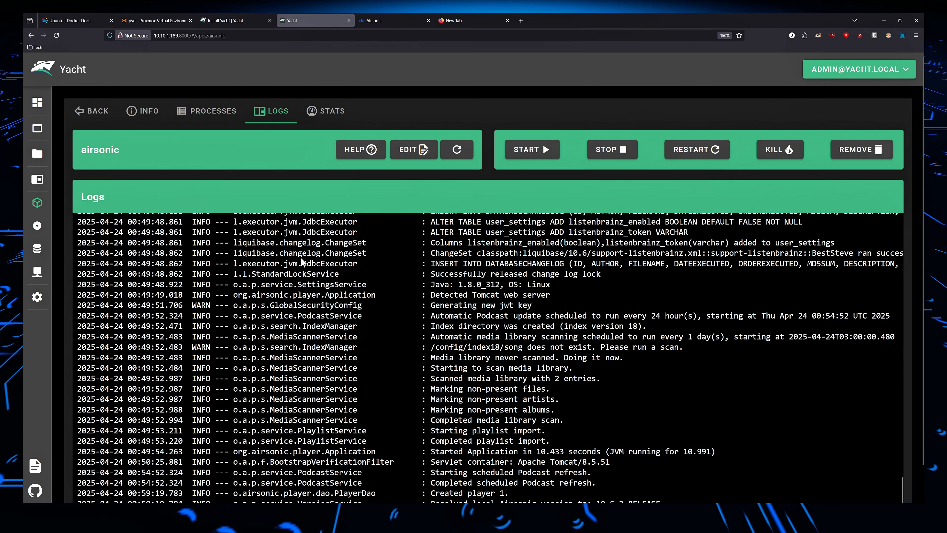
scroll(302, 261, down, 2)
scroll(315, 258, up, 6)
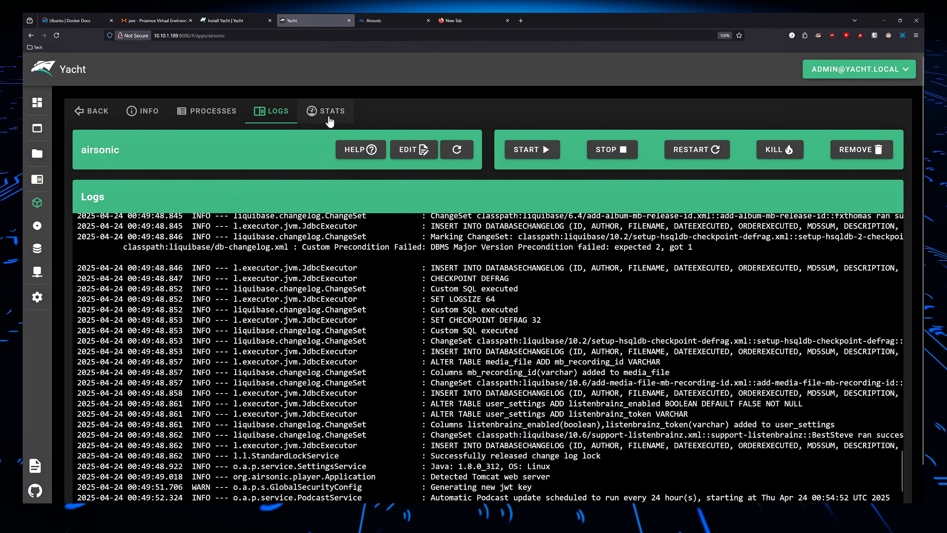
click(329, 119)
scroll(149, 246, down, 7)
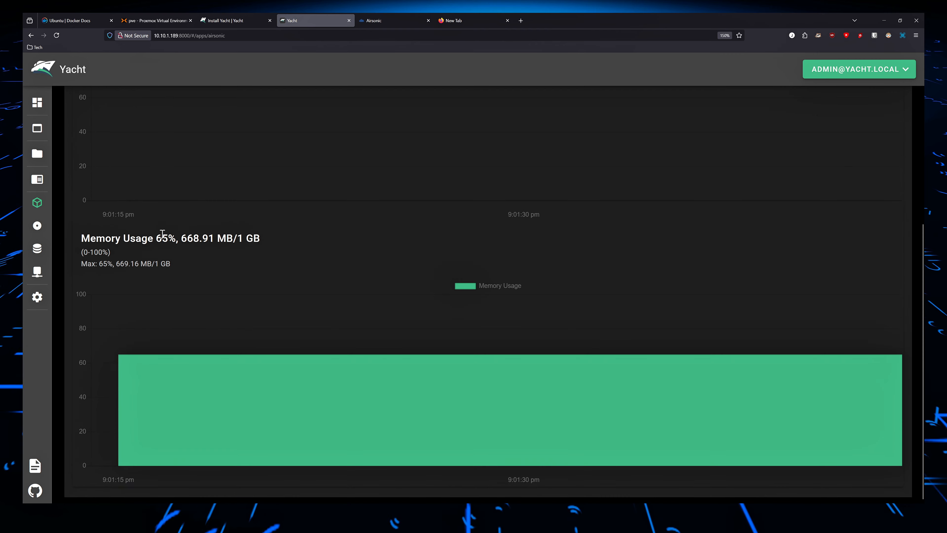
scroll(319, 168, up, 7)
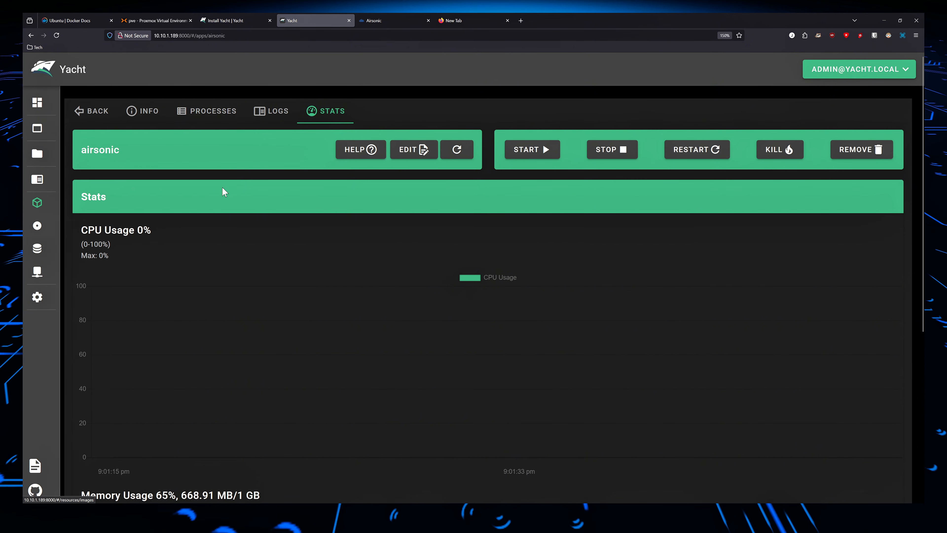
click(84, 297)
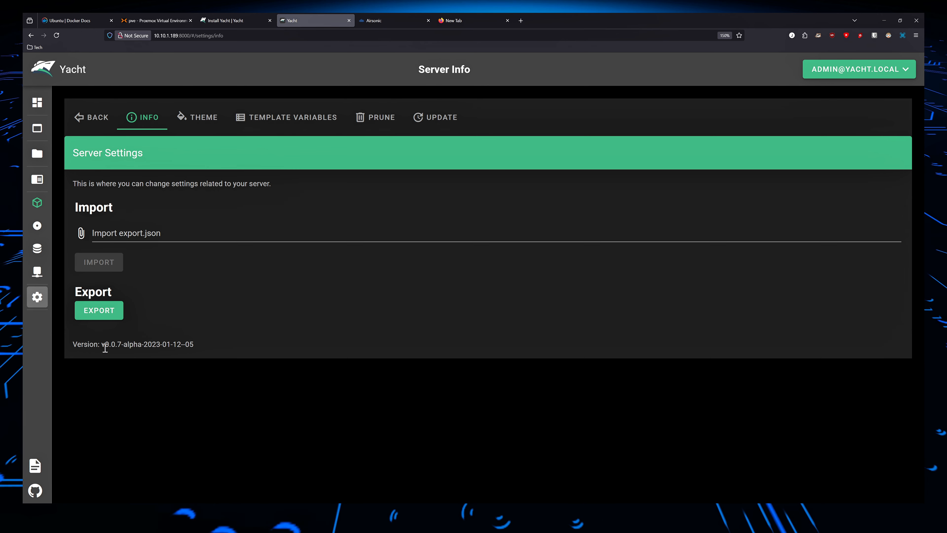
drag(99, 344, 166, 343)
double_click(155, 344)
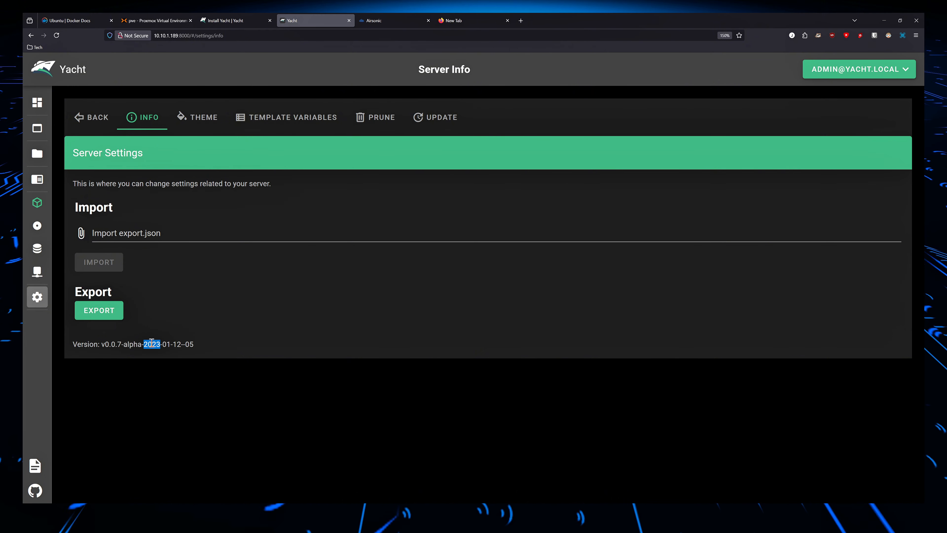
drag(194, 344, 72, 351)
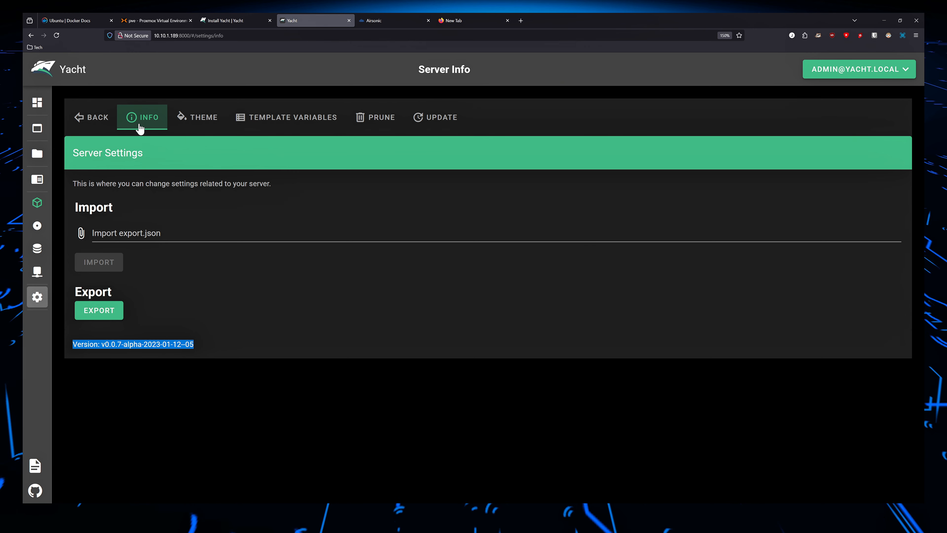
click(208, 120)
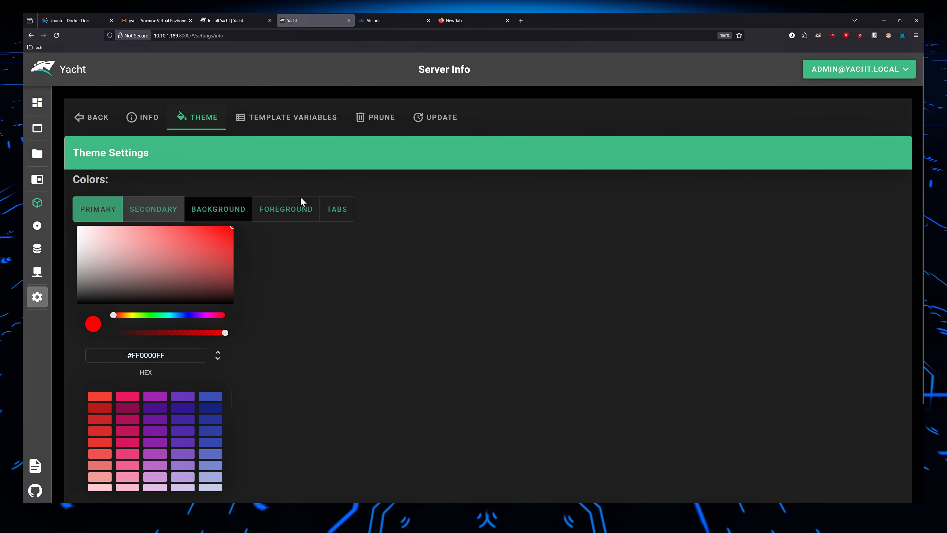
Examine the color swatches available for the primary color in the theme settings.
scroll(271, 250, down, 3)
scroll(217, 314, down, 3)
scroll(253, 272, up, 3)
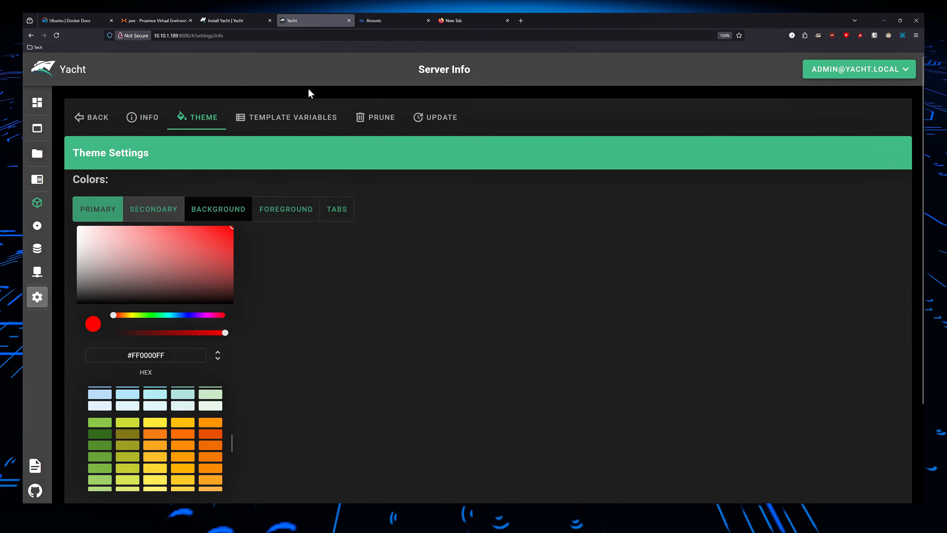
Open the server template variables and add a blank row to show its variable and replacement fields.
click(278, 120)
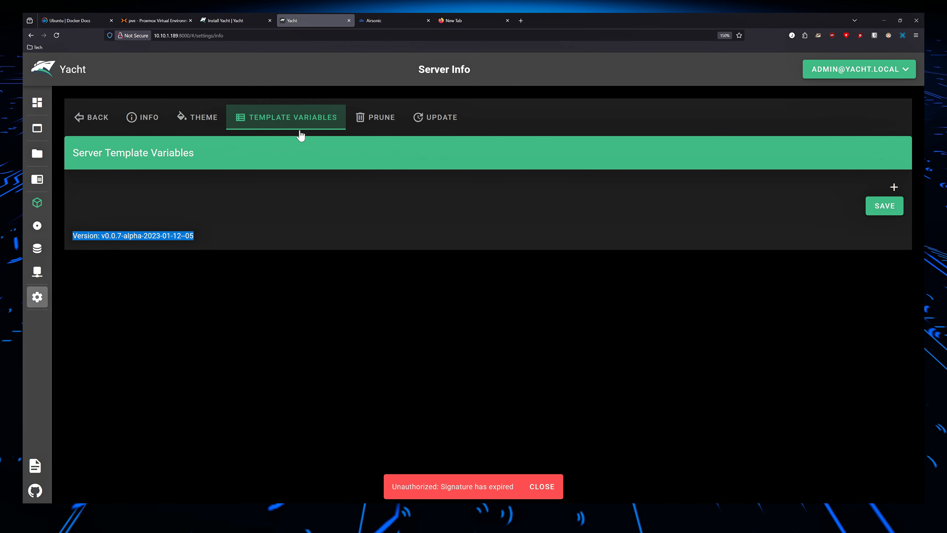
click(894, 187)
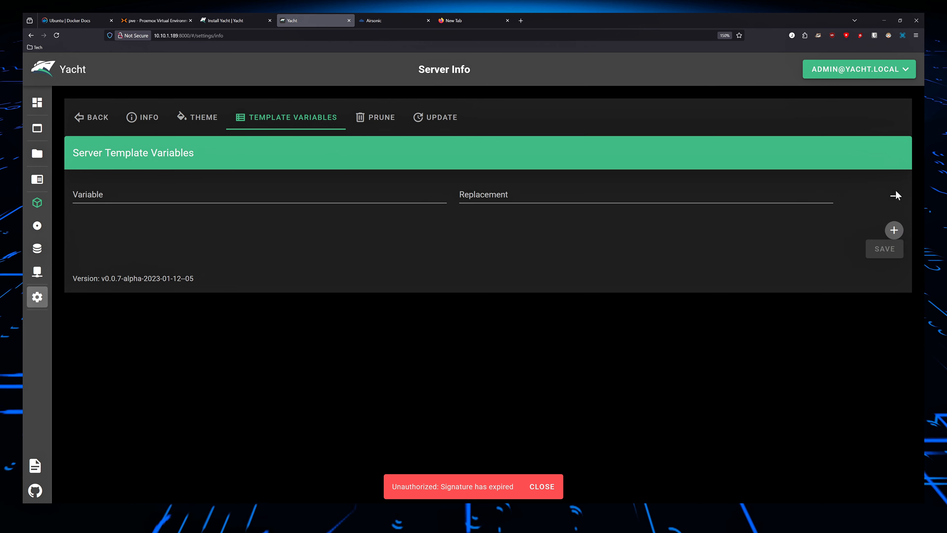
click(183, 195)
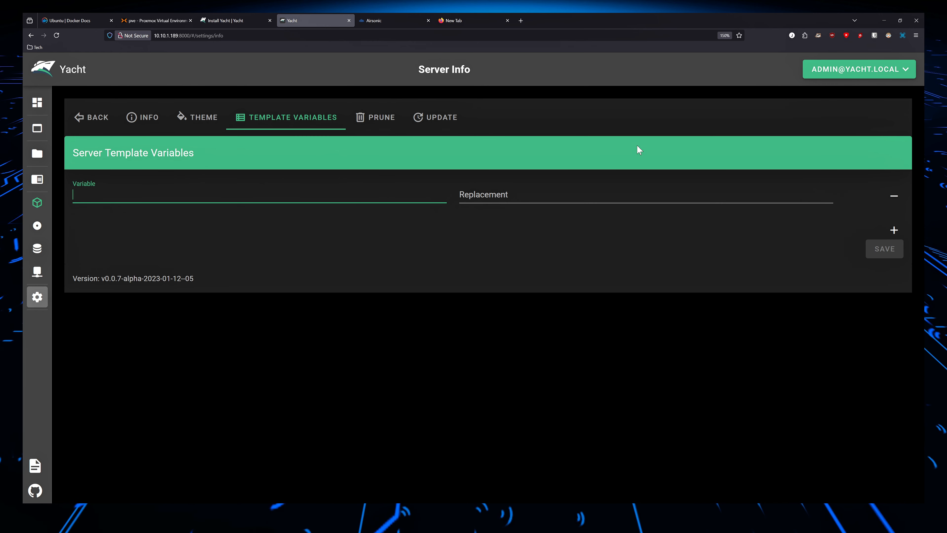
mouse_move(33, 190)
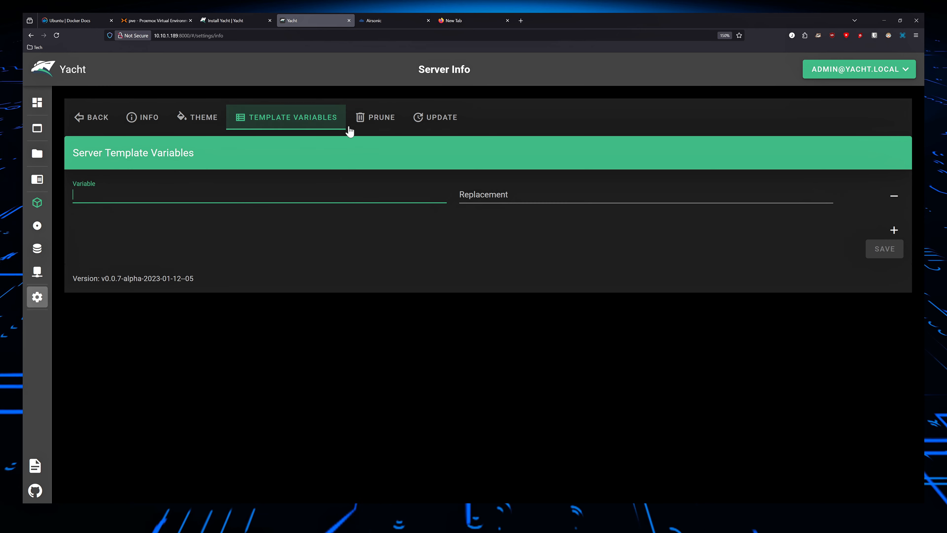
Try to prune unused images from the server's prune settings, and open the update settings.
click(383, 128)
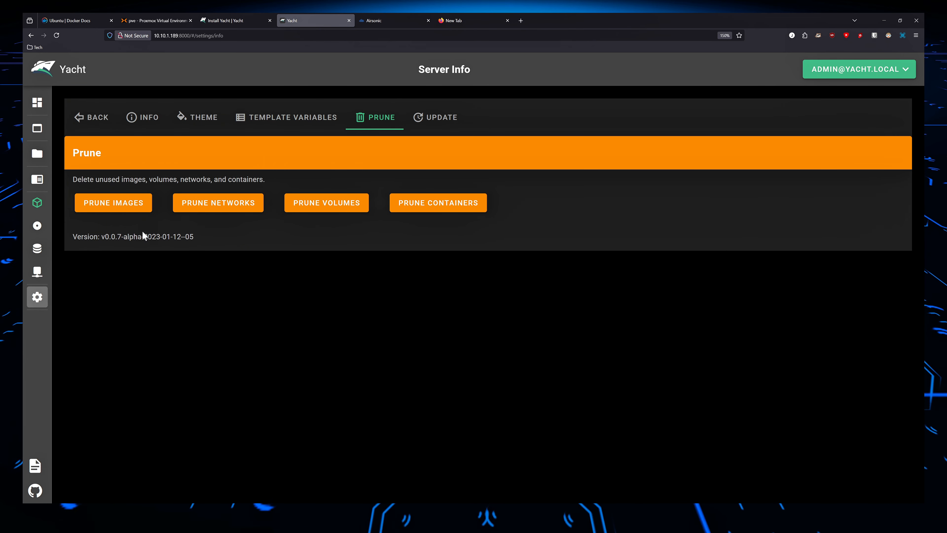
click(114, 204)
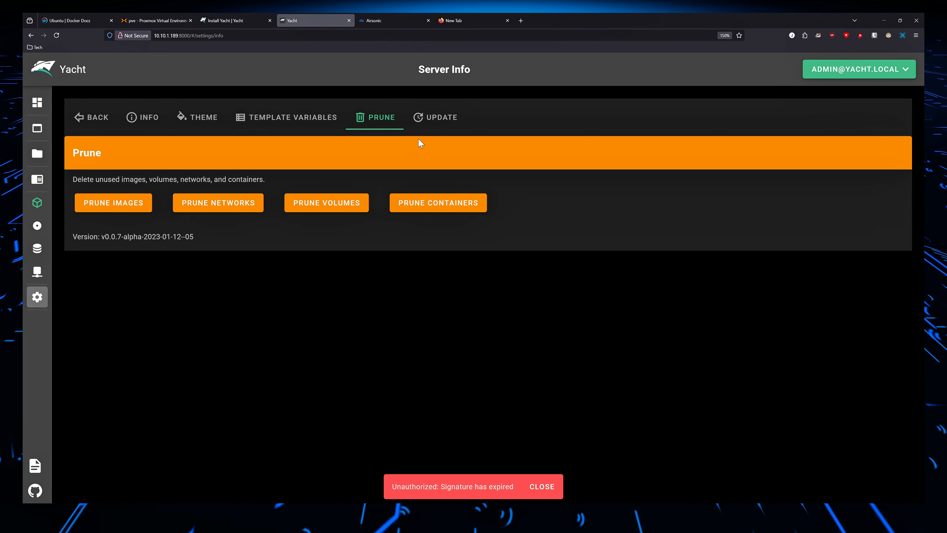
click(419, 114)
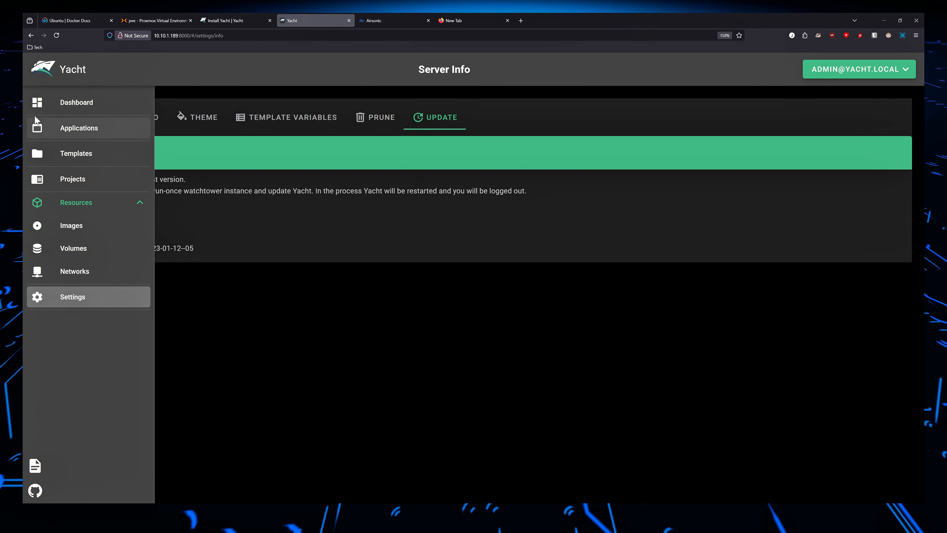
Leave the server settings for the yacht.sh homepage and review its feature overview and footer links.
click(36, 110)
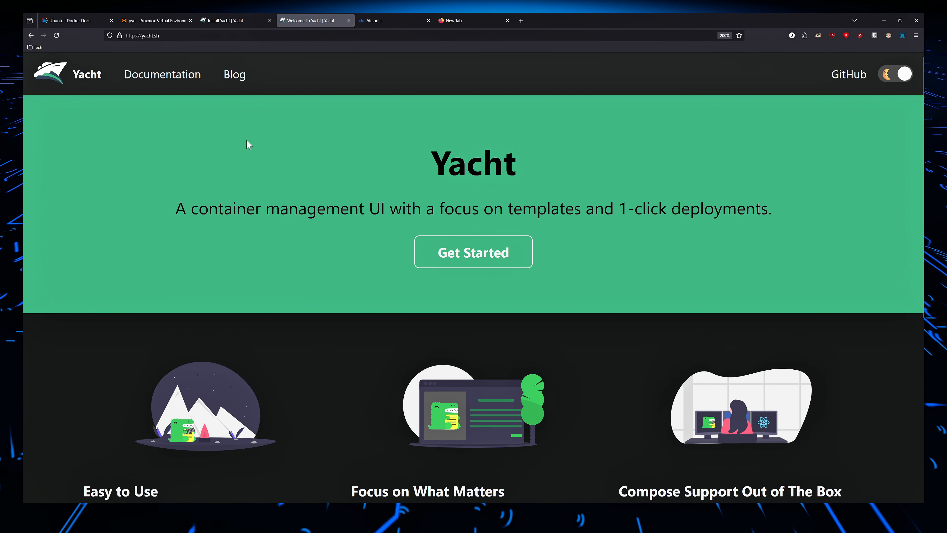
scroll(258, 142, down, 2)
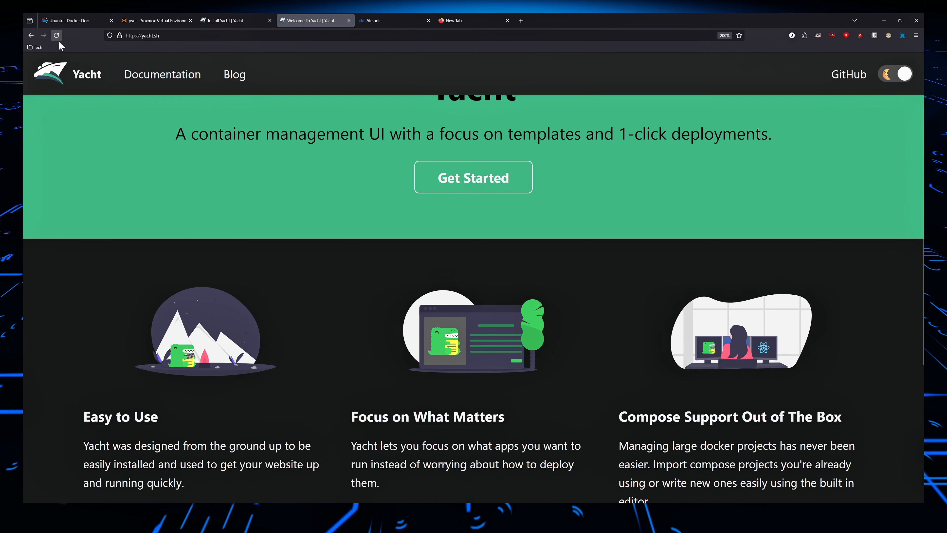
scroll(321, 217, down, 3)
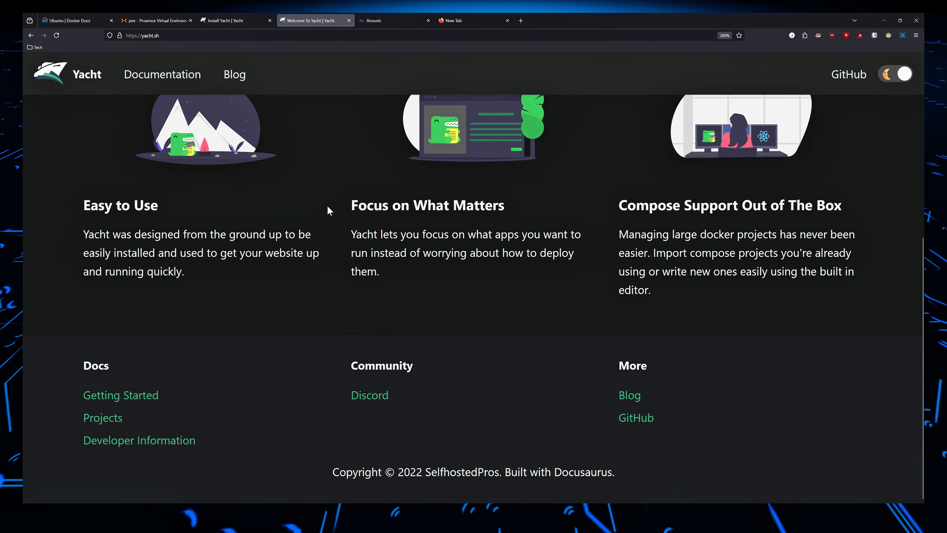
scroll(372, 205, up, 4)
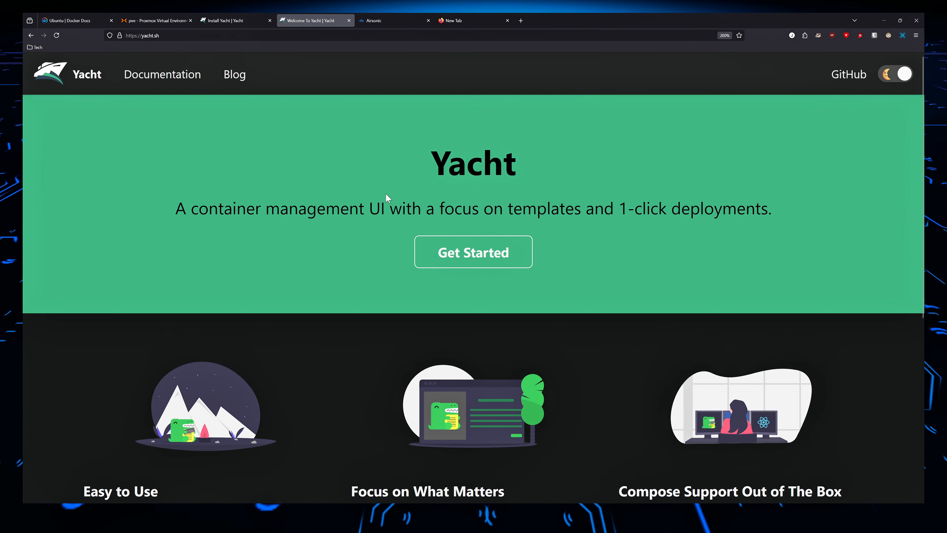